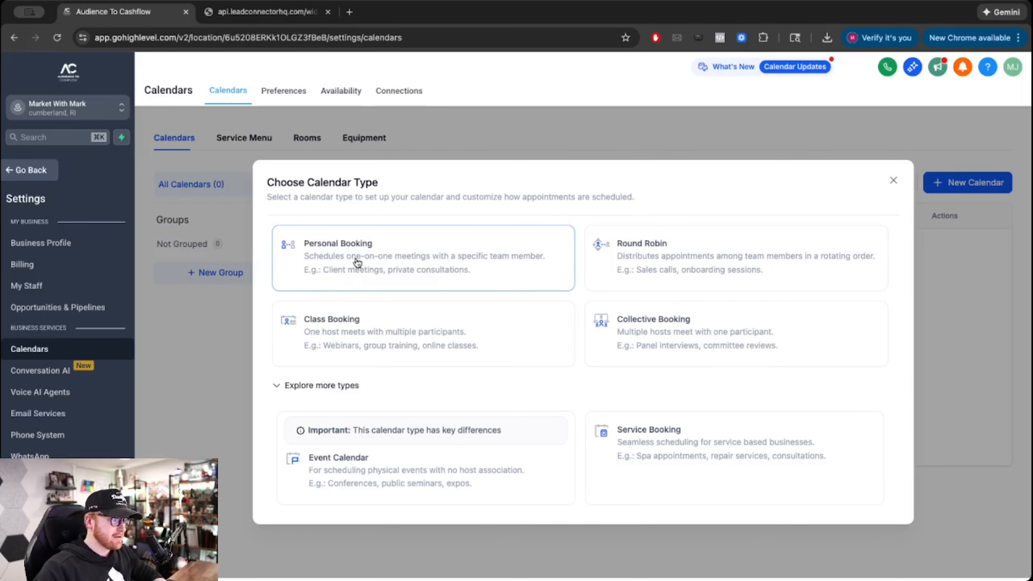
- Start a Personal Booking calendar named '1:1 Consultation Call With Mark', correcting the spelling
click(357, 262)
click(445, 209)
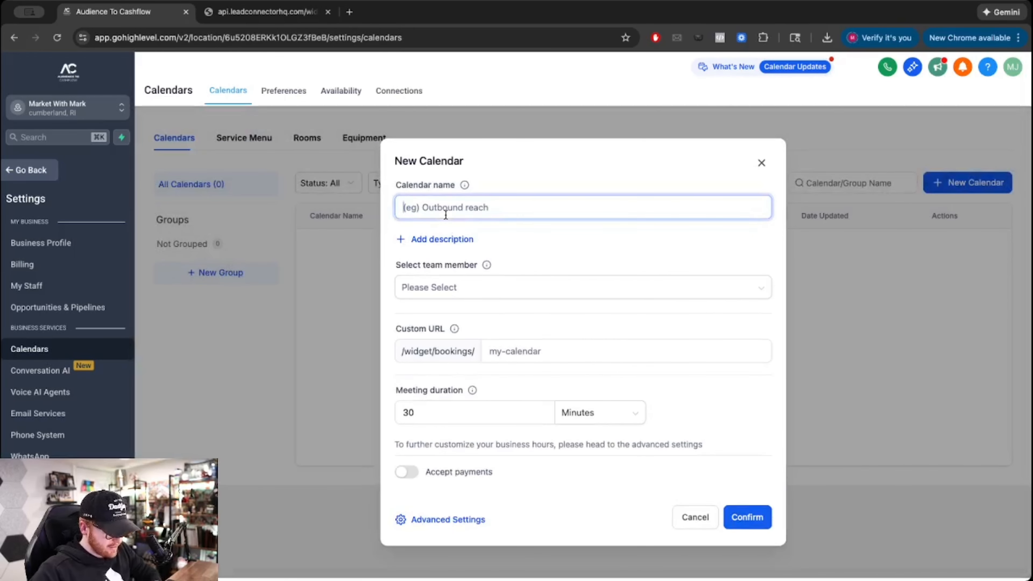
text(Test)
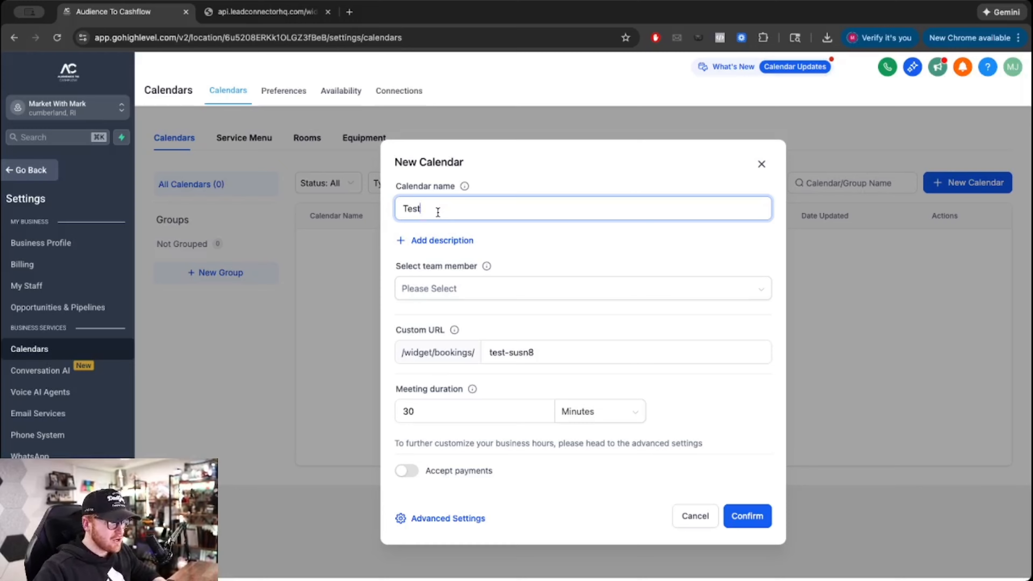
double_click(450, 207)
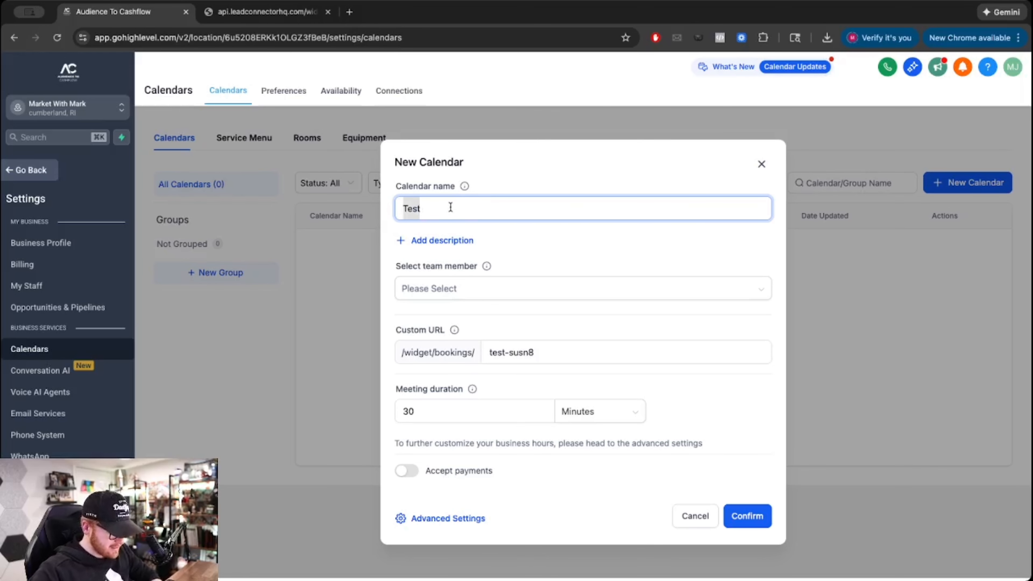
key(BackSpace)
text(!:1 C)
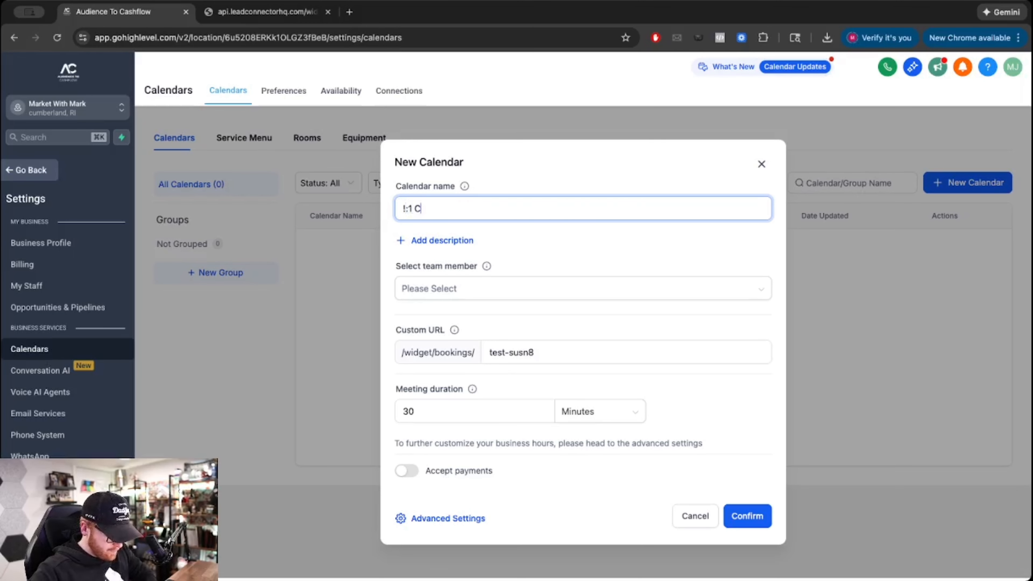
text(omnsultation Call)
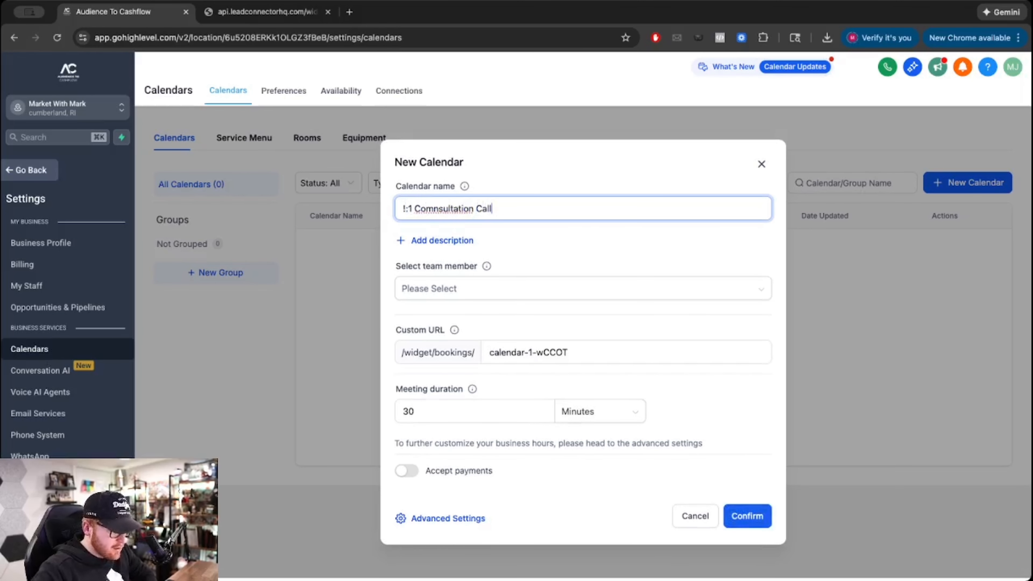
text( With Mark)
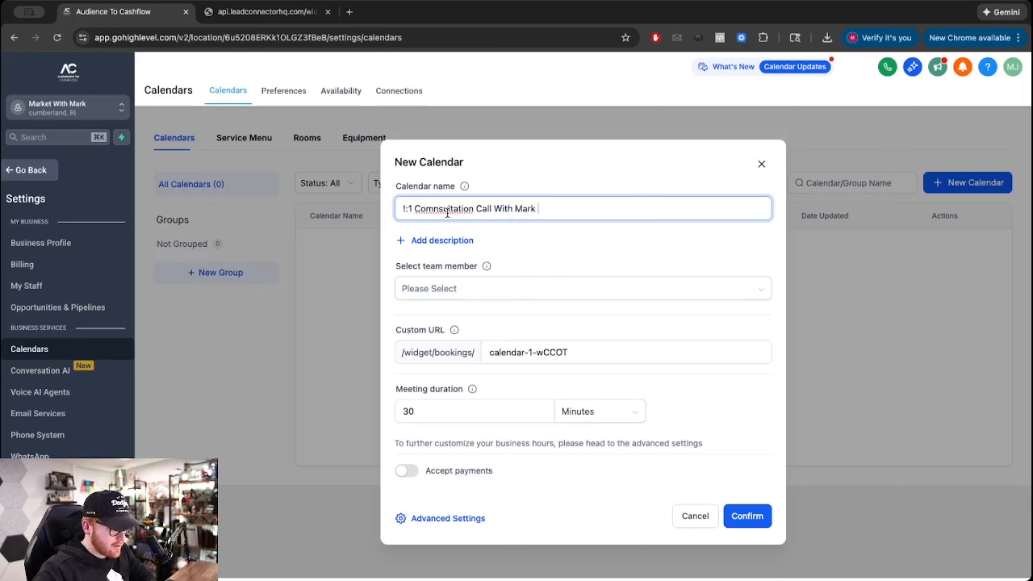
right_click(425, 210)
click(433, 215)
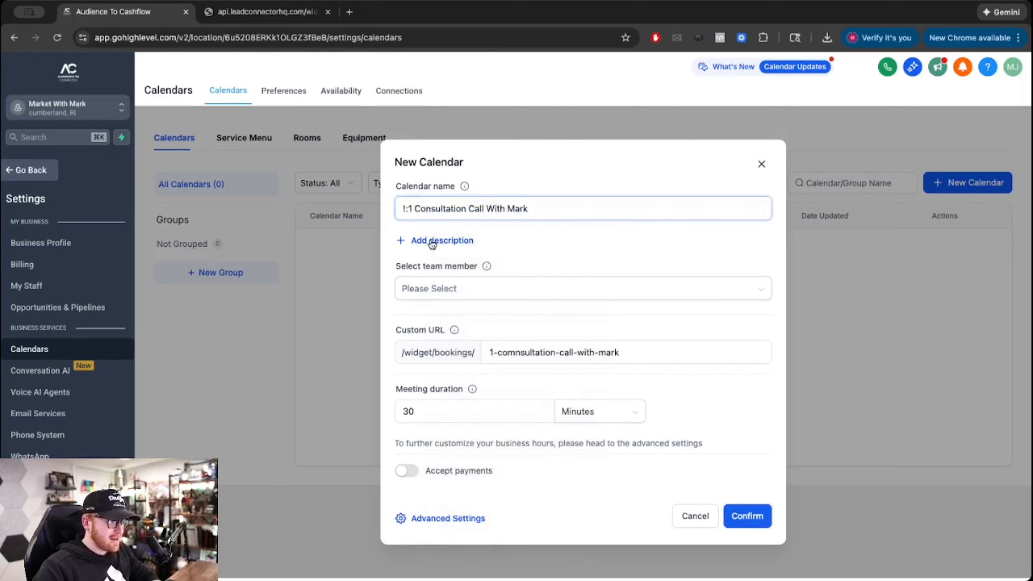
- Replace the stray '!' in the name with '1' and add the description 'test test test'
click(429, 241)
click(406, 175)
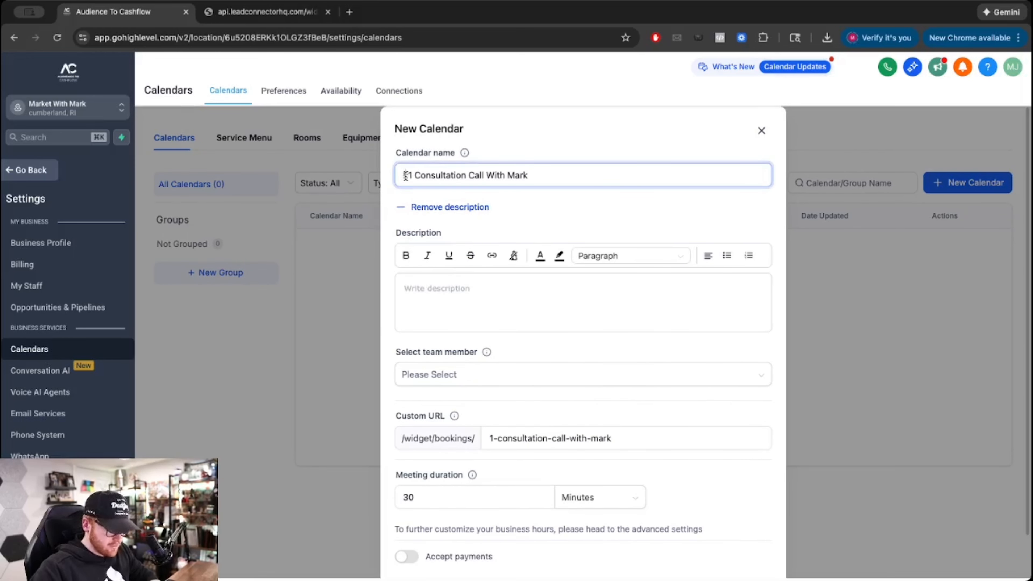
key(BackSpace)
text(1:)
click(419, 293)
text(tes)
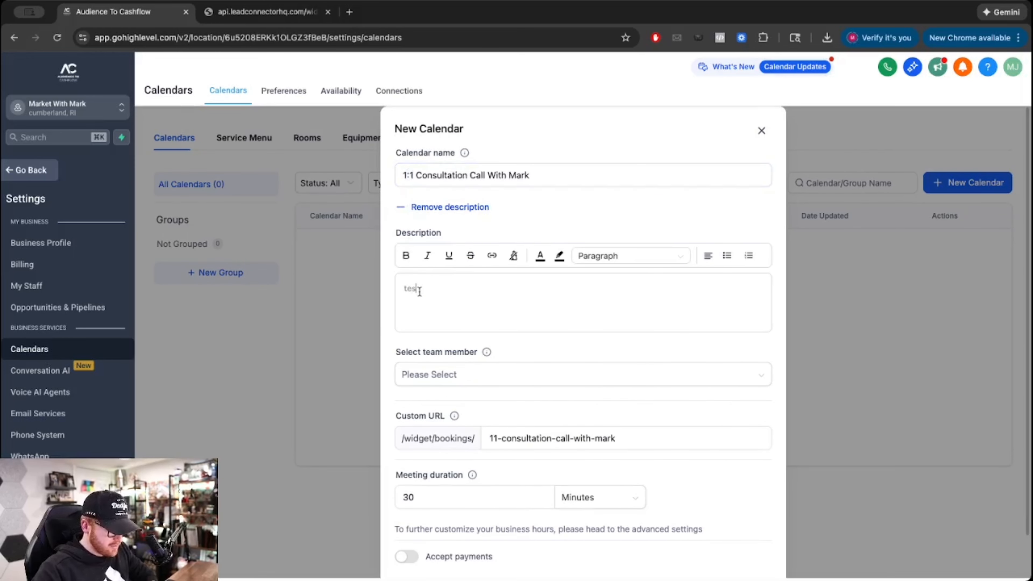
text(t test test)
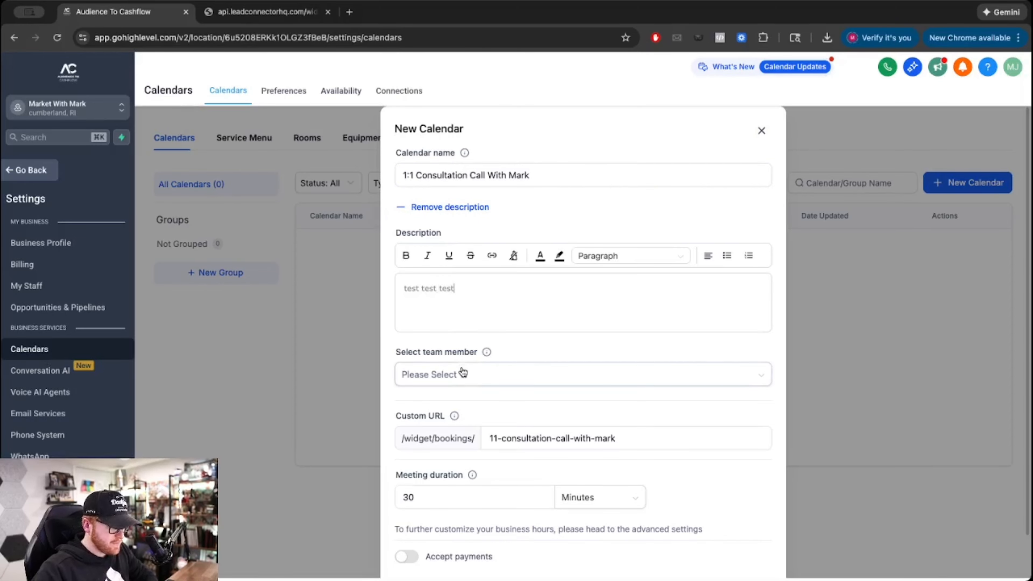
- Assign the only team member and confirm creating the calendar
click(461, 373)
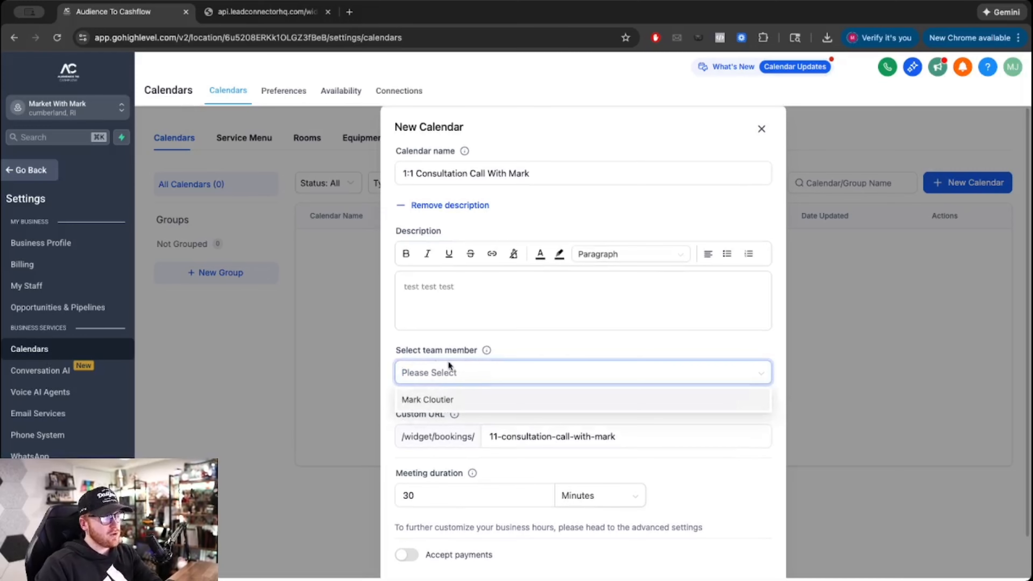
click(445, 401)
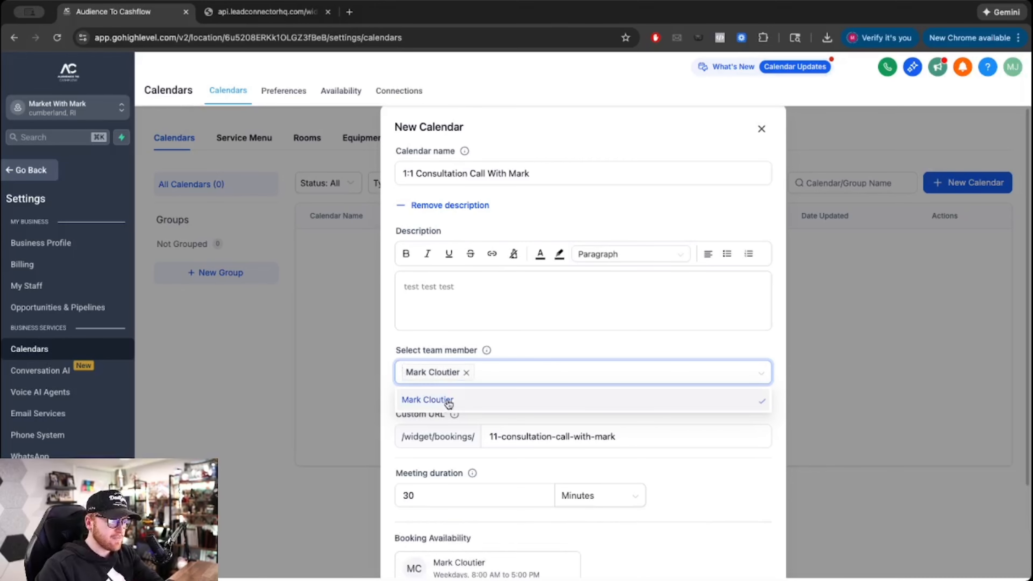
scroll(447, 403, down, 3)
scroll(447, 403, up, 3)
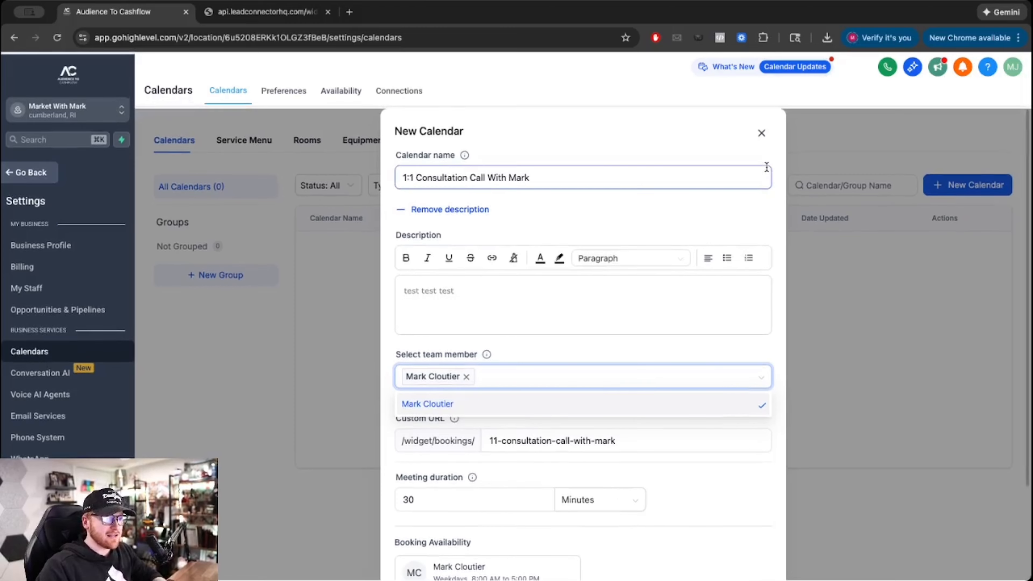
scroll(712, 198, down, 3)
click(746, 554)
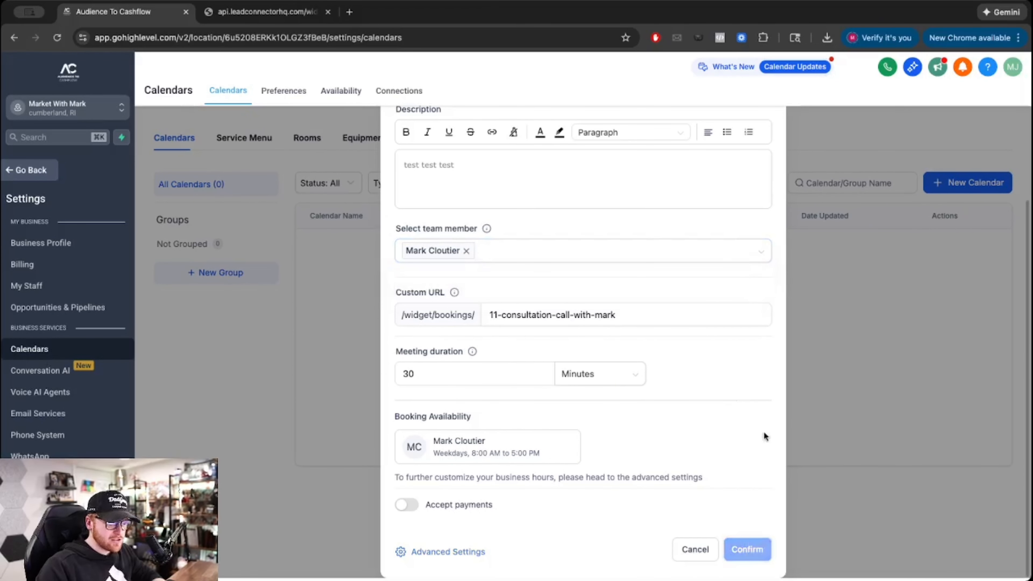
scroll(764, 171, up, 3)
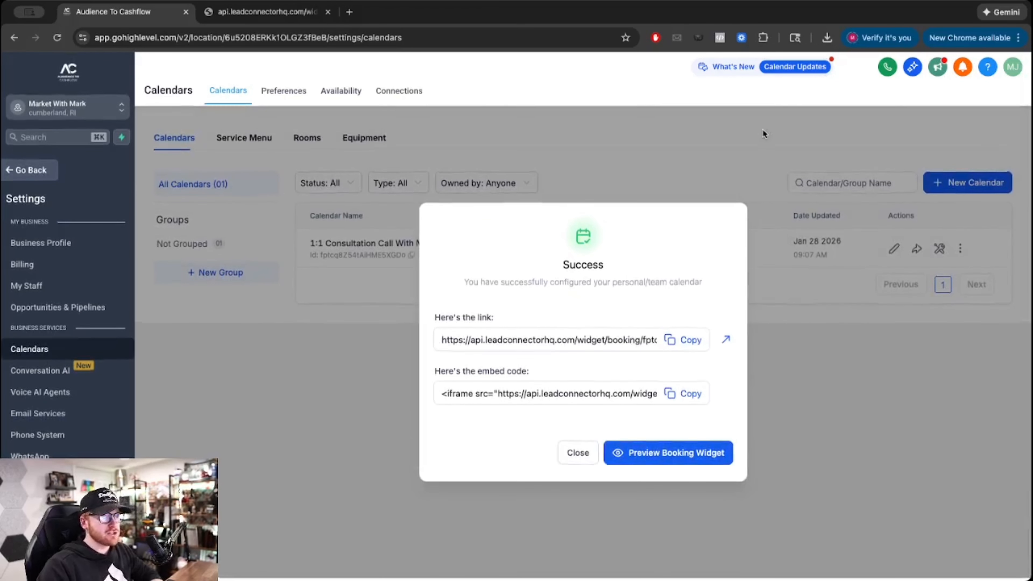
- Close the Success window for the new calendar
click(574, 452)
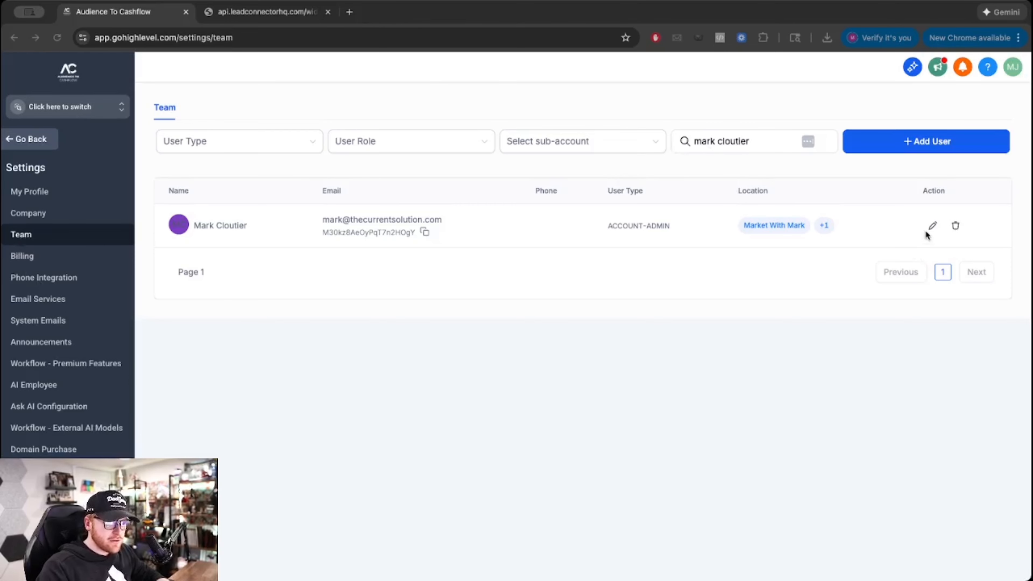
- In the team member's Roles & Permissions, open the list of sub-accounts to assign
click(933, 225)
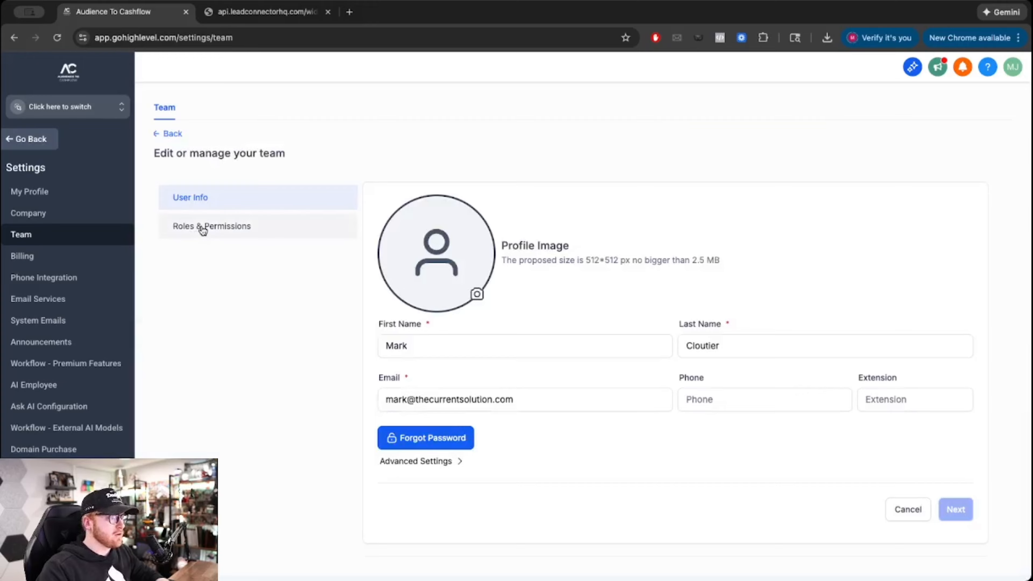
click(202, 227)
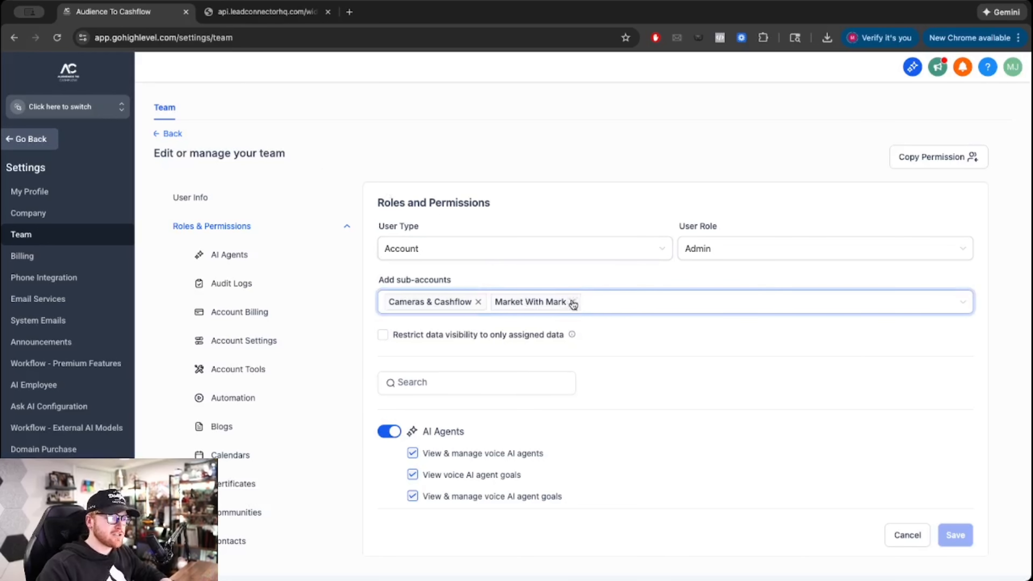
click(607, 301)
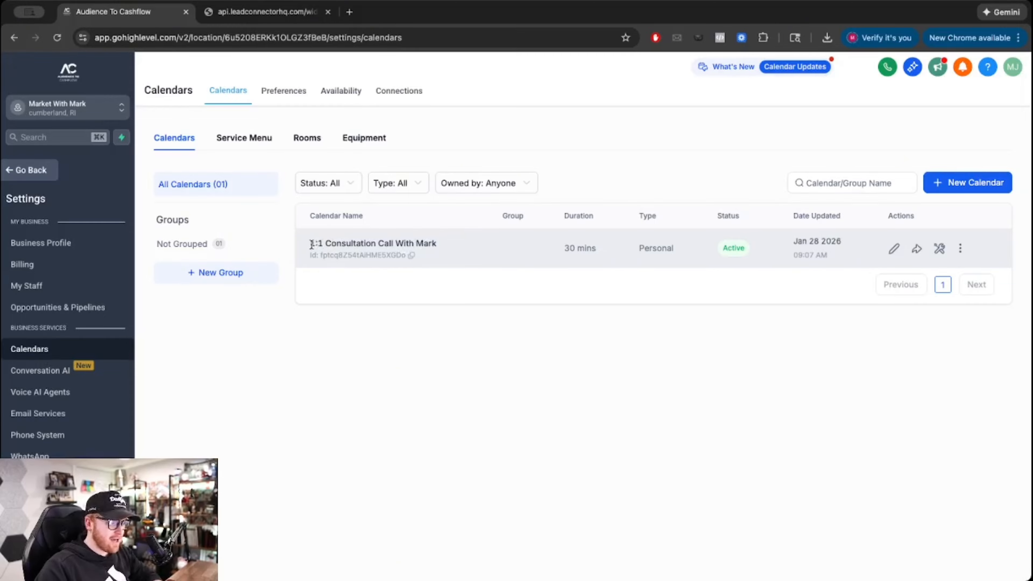
- Set the brand logo from the MM Brand Assets media folder as the consultation calendar's logo
click(894, 249)
scroll(521, 257, down, 5)
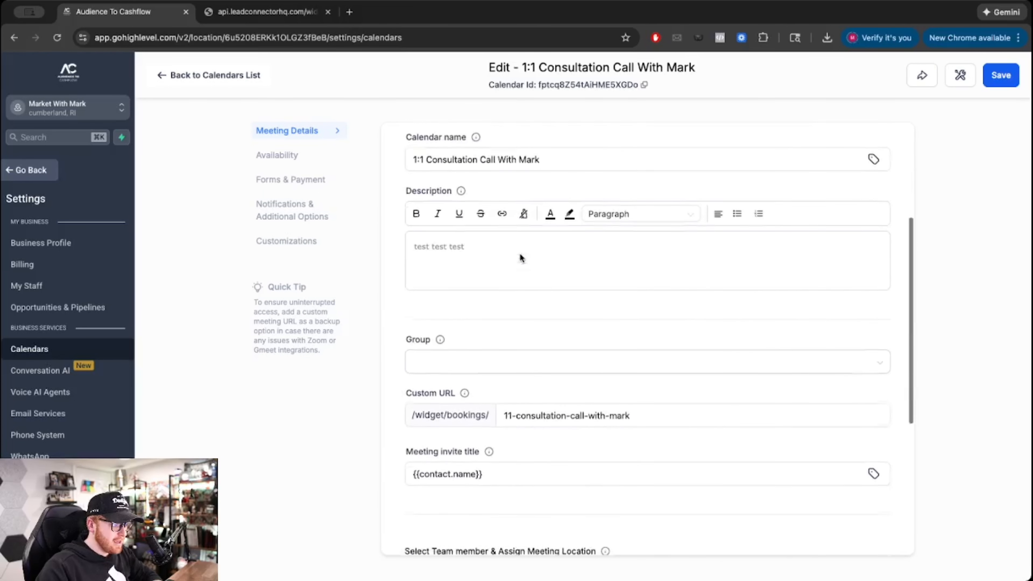
scroll(521, 257, down, 4)
scroll(519, 256, up, 9)
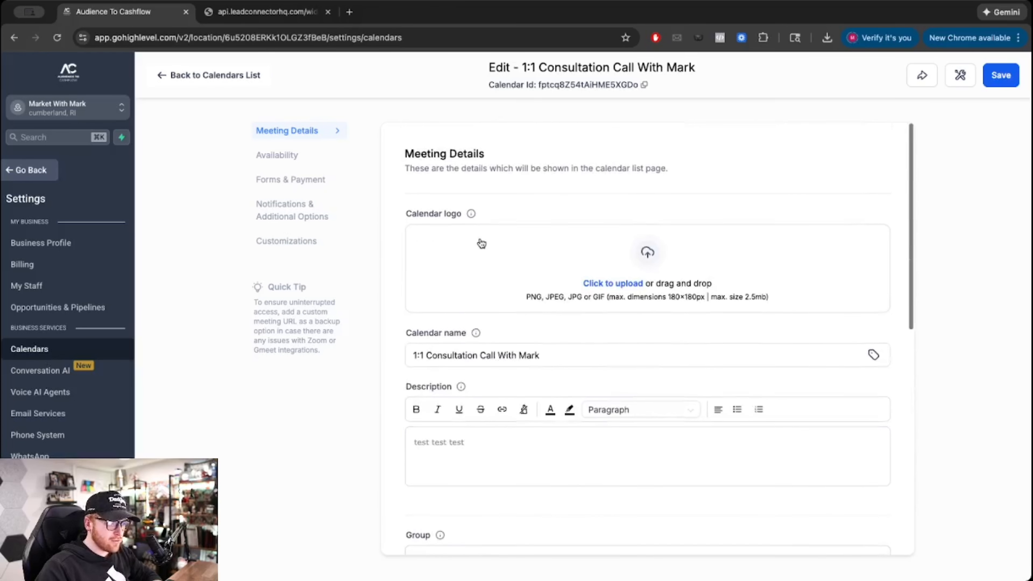
click(604, 286)
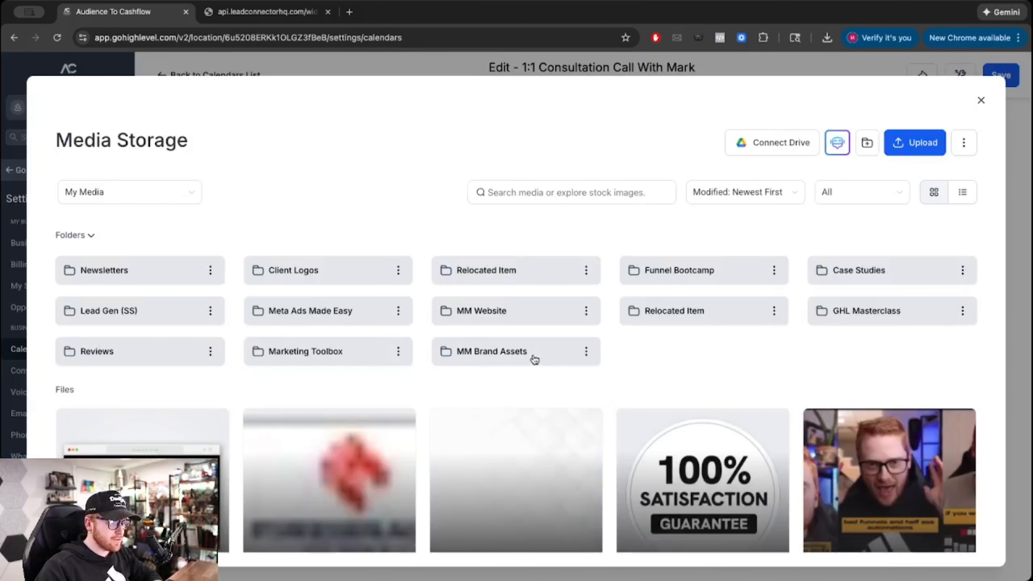
click(484, 352)
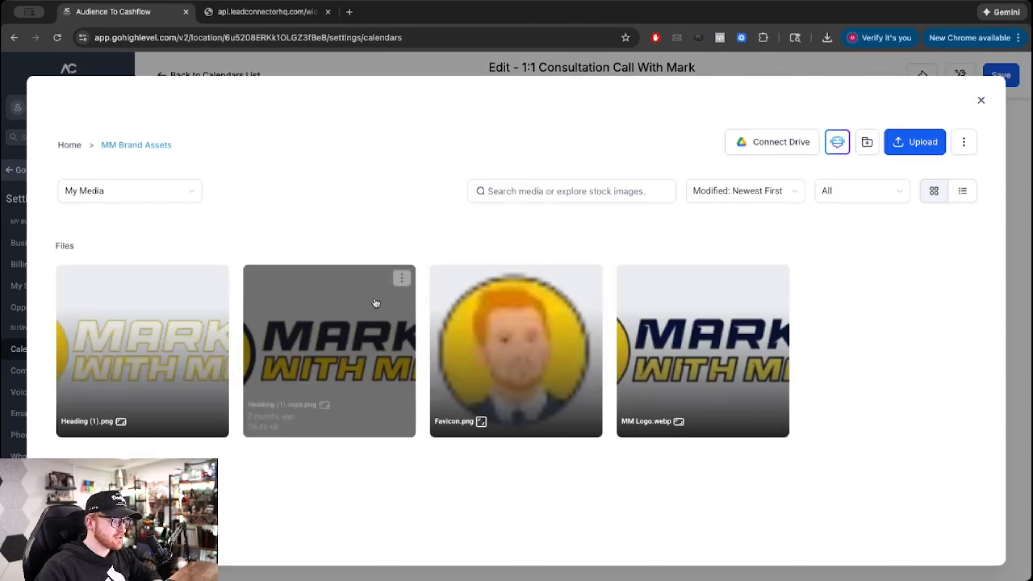
double_click(662, 323)
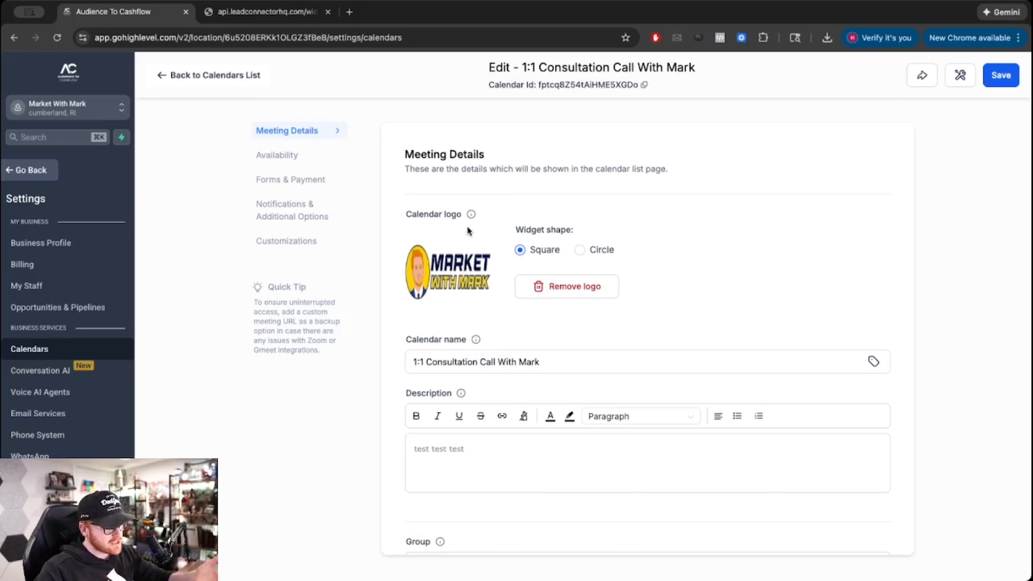
mouse_move(471, 215)
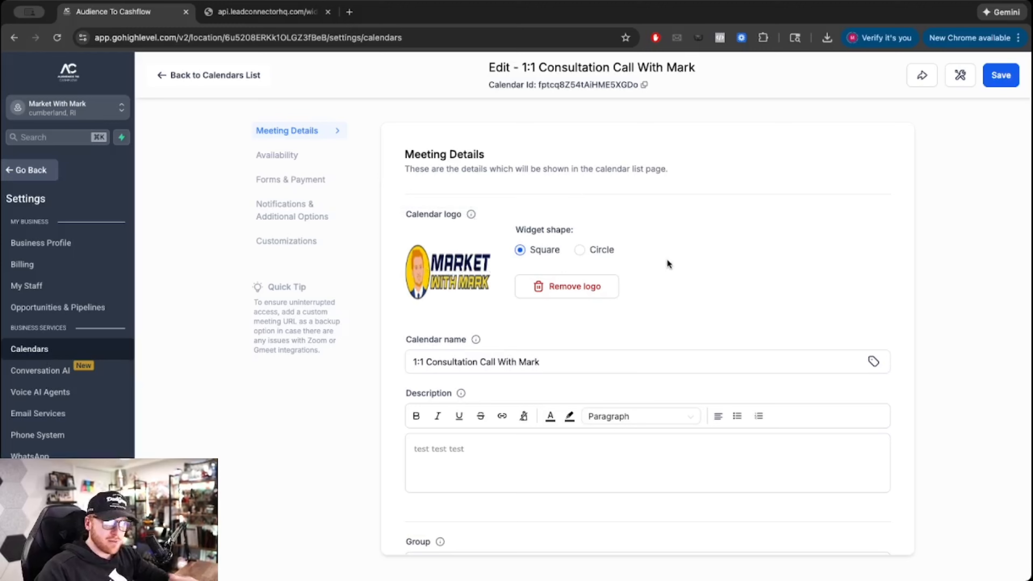
- Keep the logo shape square and review the name, description and custom URL slug
click(579, 251)
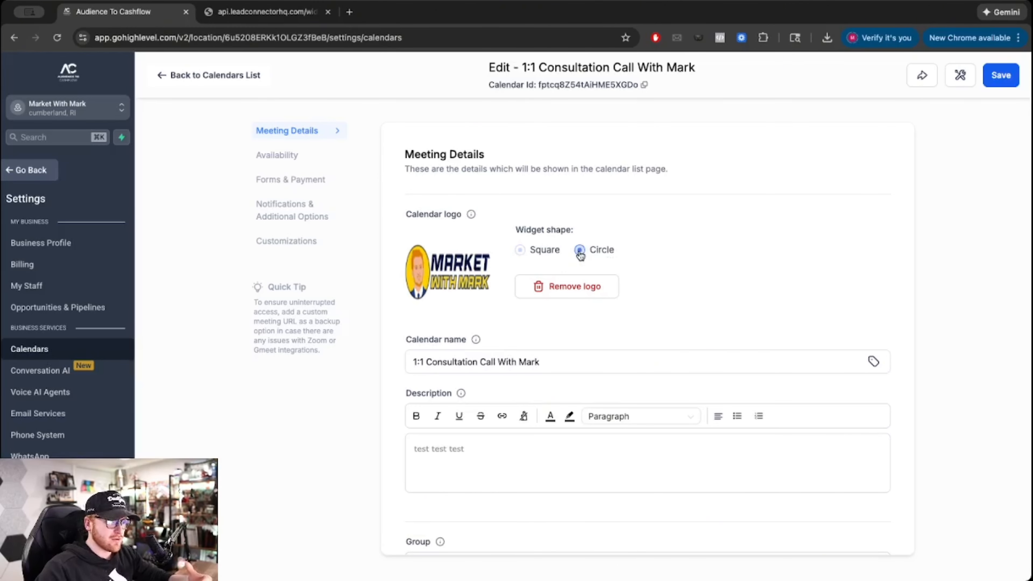
click(520, 251)
scroll(629, 324, down, 2)
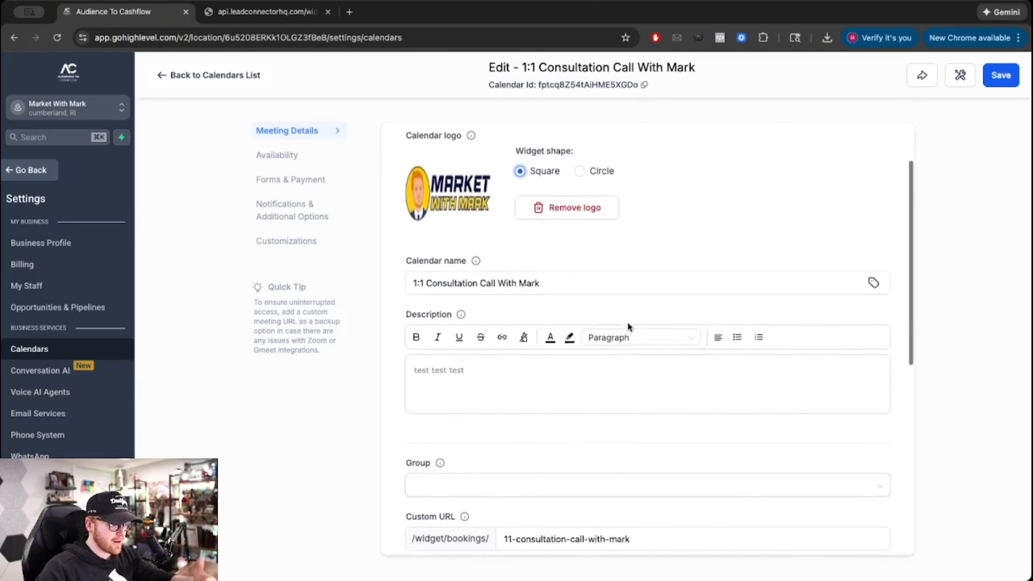
scroll(628, 326, down, 2)
click(477, 215)
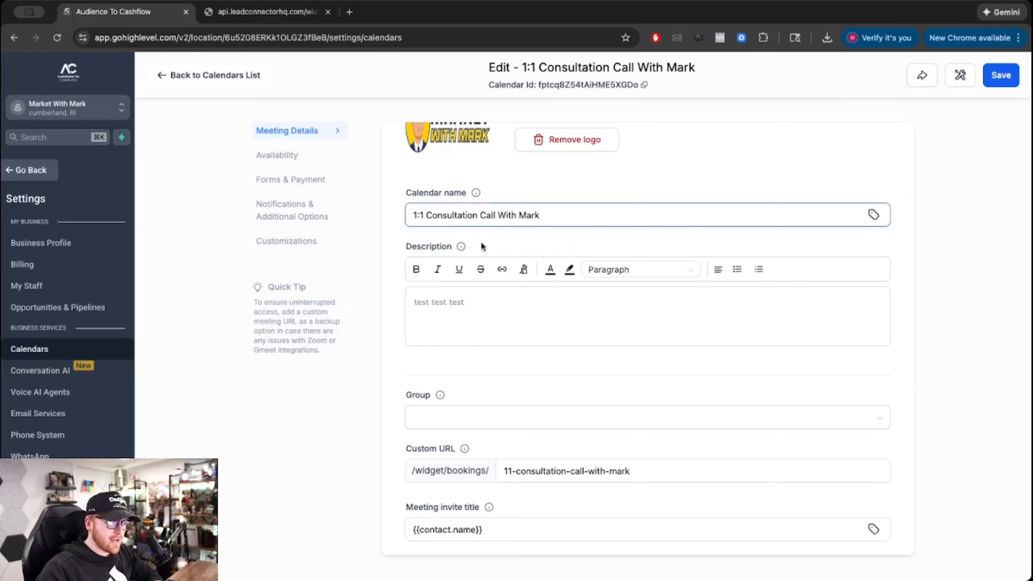
click(475, 317)
scroll(475, 318, down, 4)
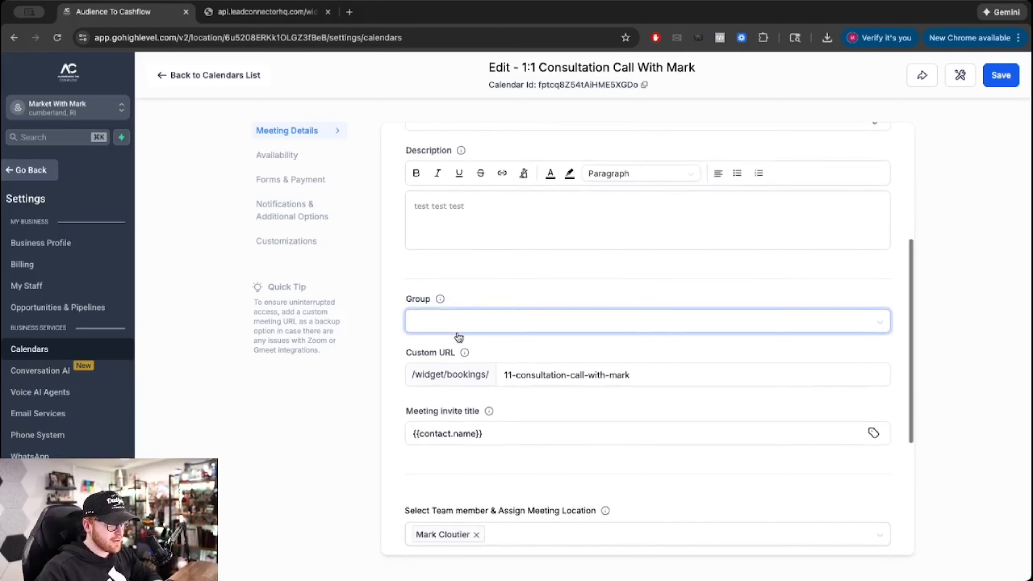
click(538, 318)
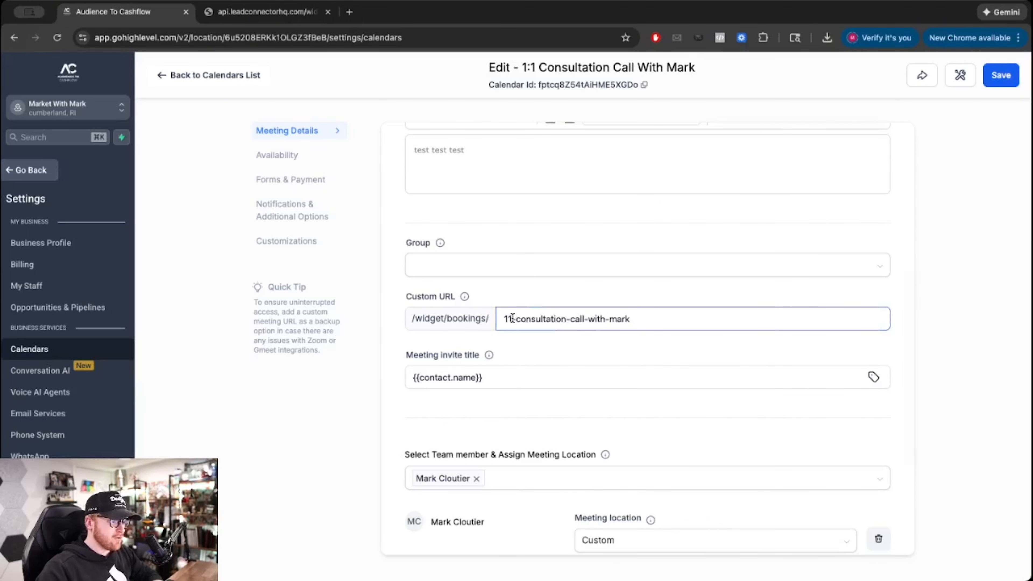
drag(666, 326, 501, 318)
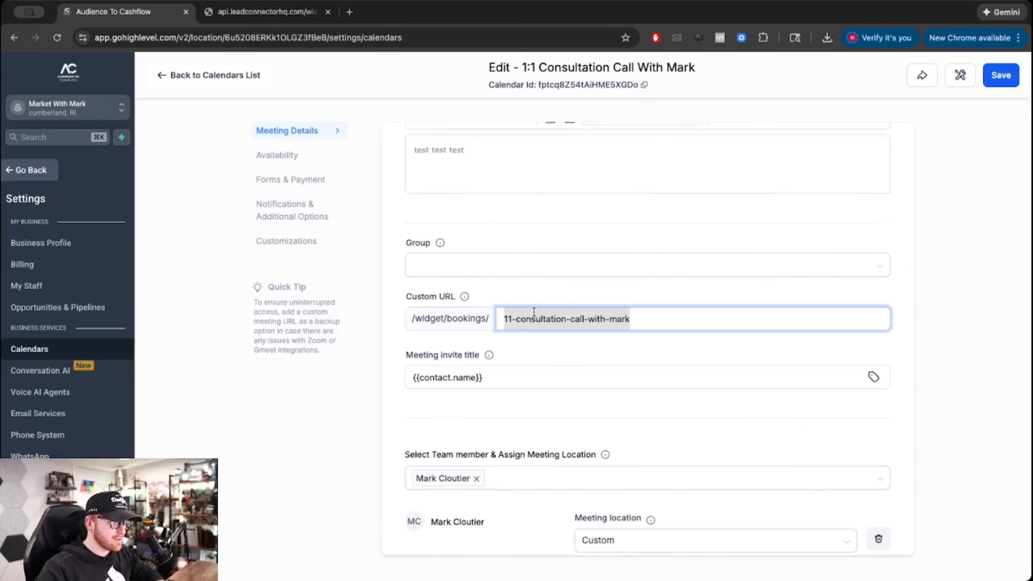
scroll(536, 310, down, 4)
- Set the team member's meeting location to Zoom and pick a blue meeting color
click(497, 180)
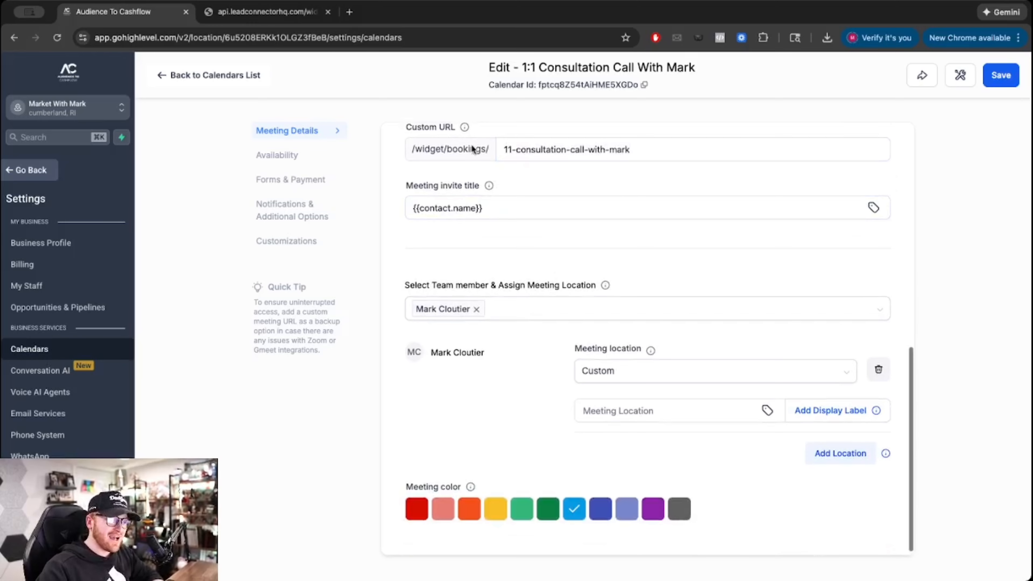
click(640, 381)
click(640, 381)
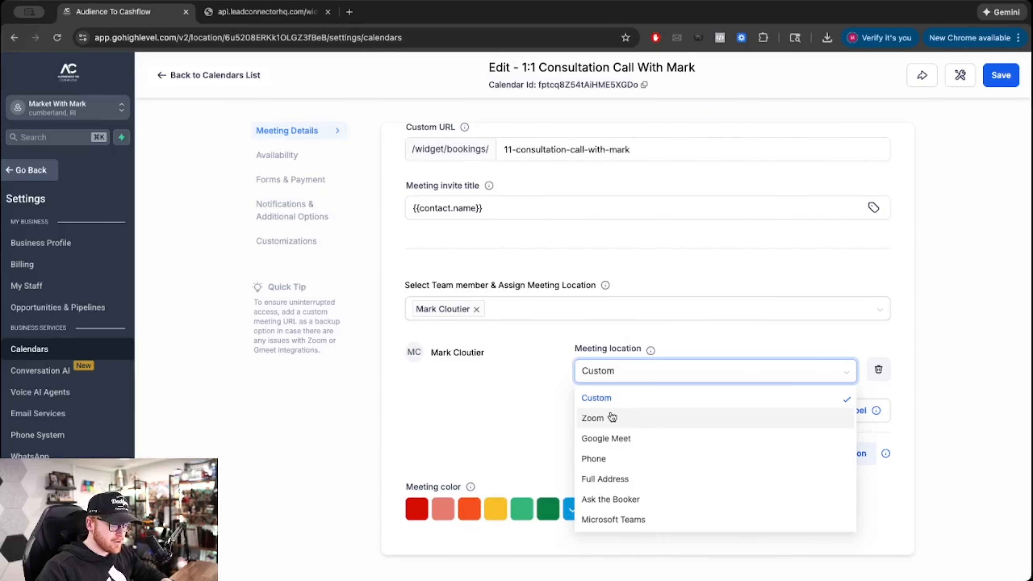
click(606, 419)
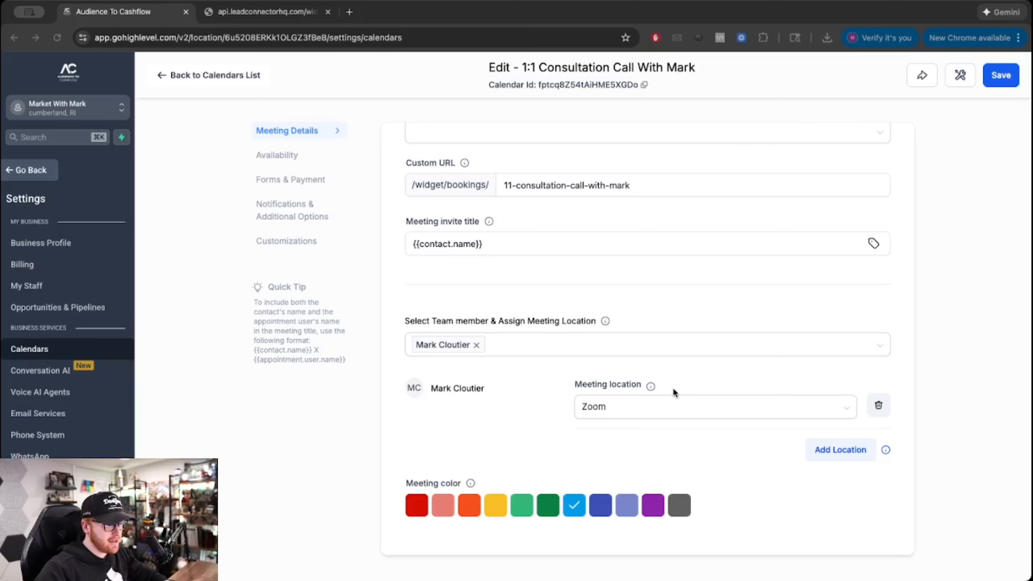
click(662, 406)
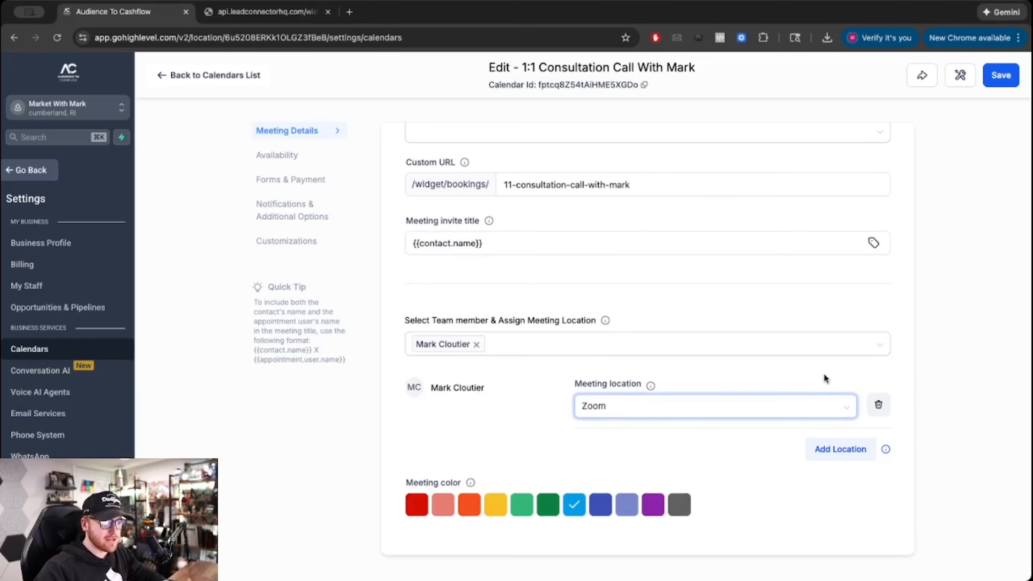
scroll(433, 486, up, 1)
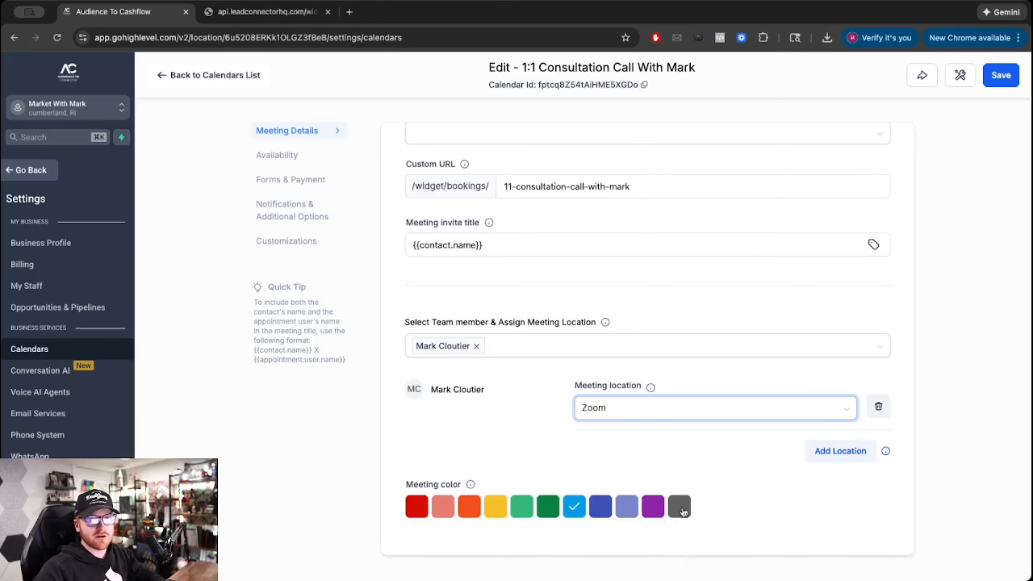
scroll(549, 413, up, 4)
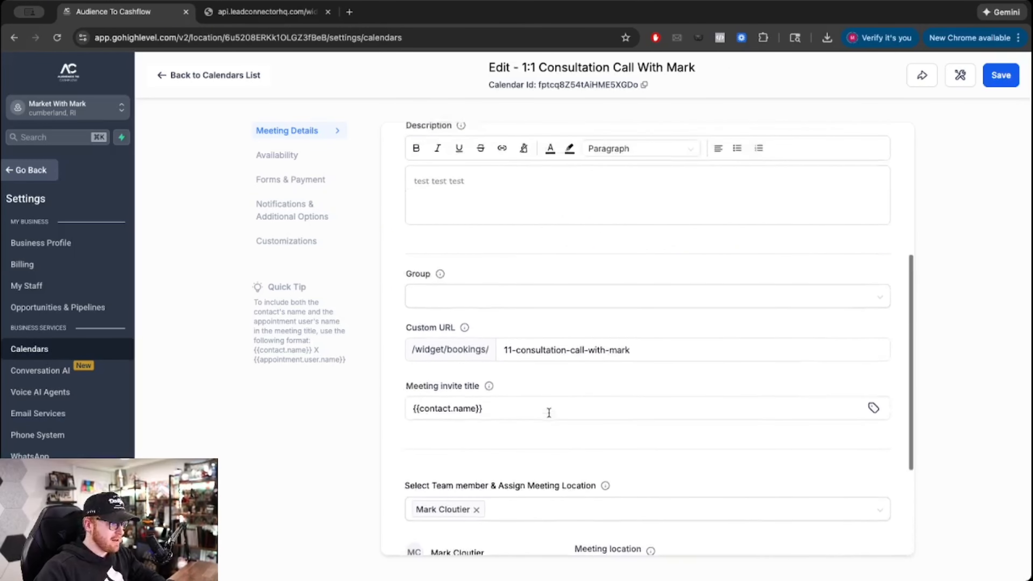
- Set the Availability meeting interval to 60 minutes
click(281, 155)
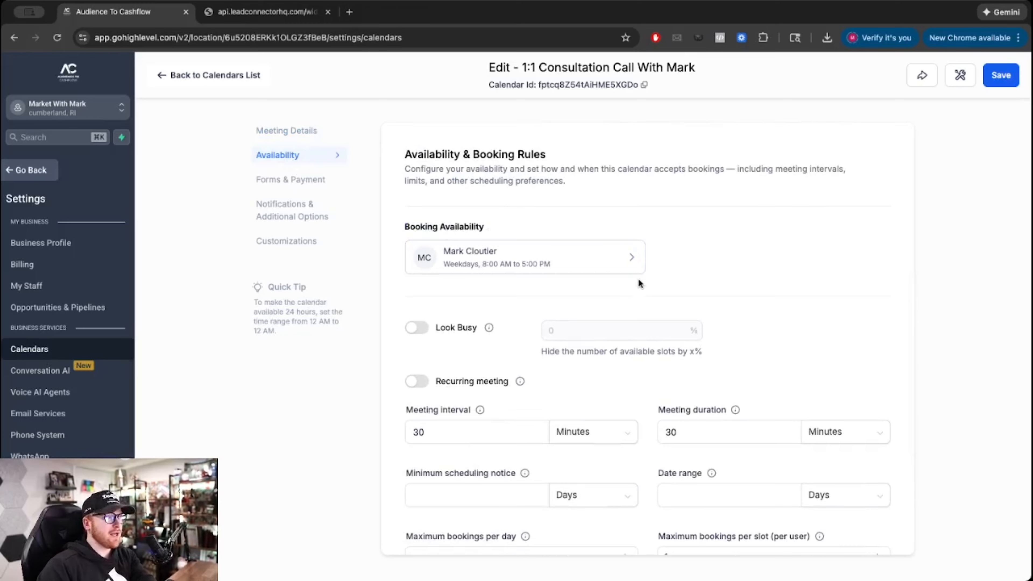
scroll(639, 283, down, 3)
scroll(638, 283, up, 3)
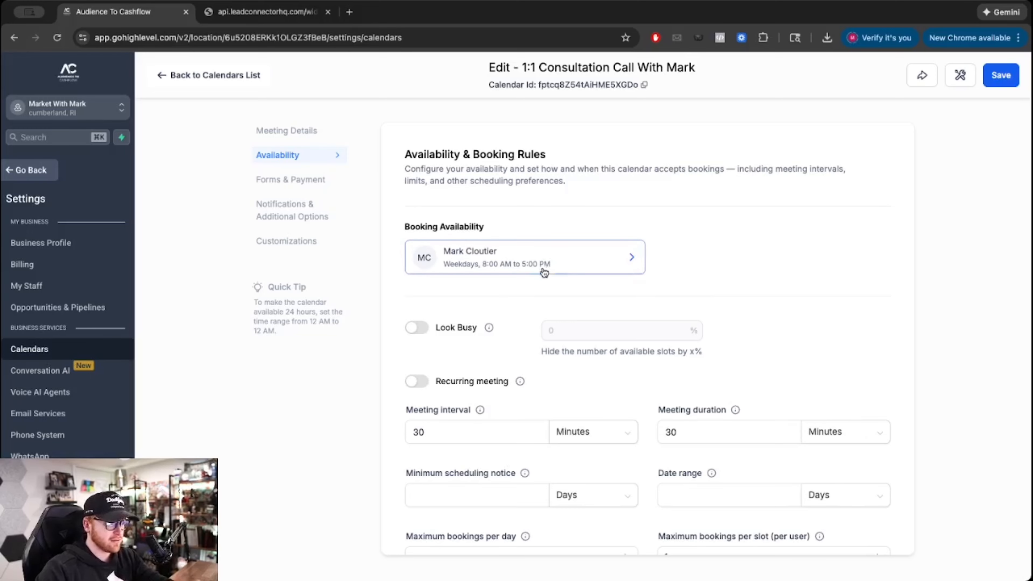
scroll(537, 275, down, 1)
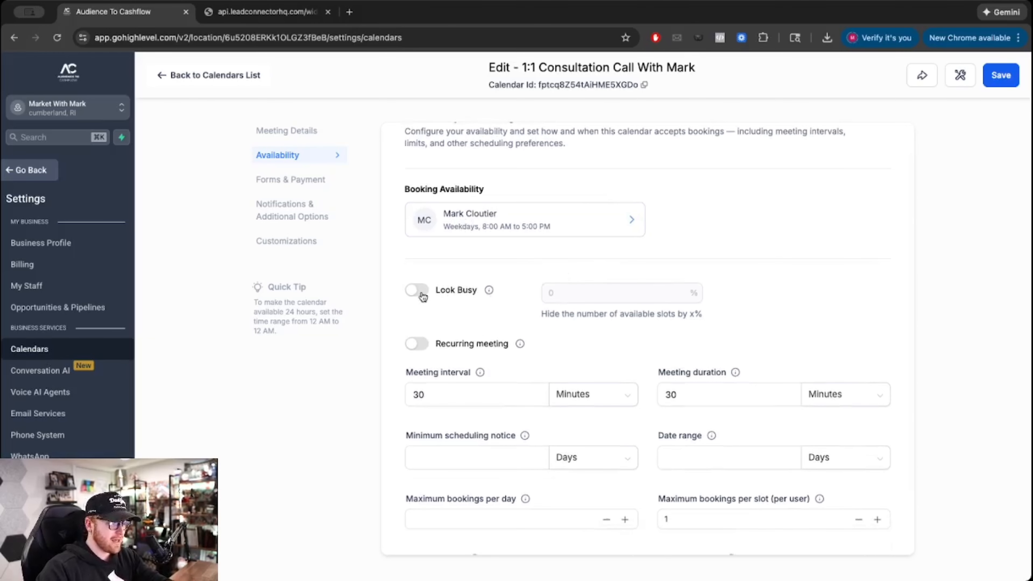
scroll(482, 339, down, 2)
drag(449, 318, 406, 320)
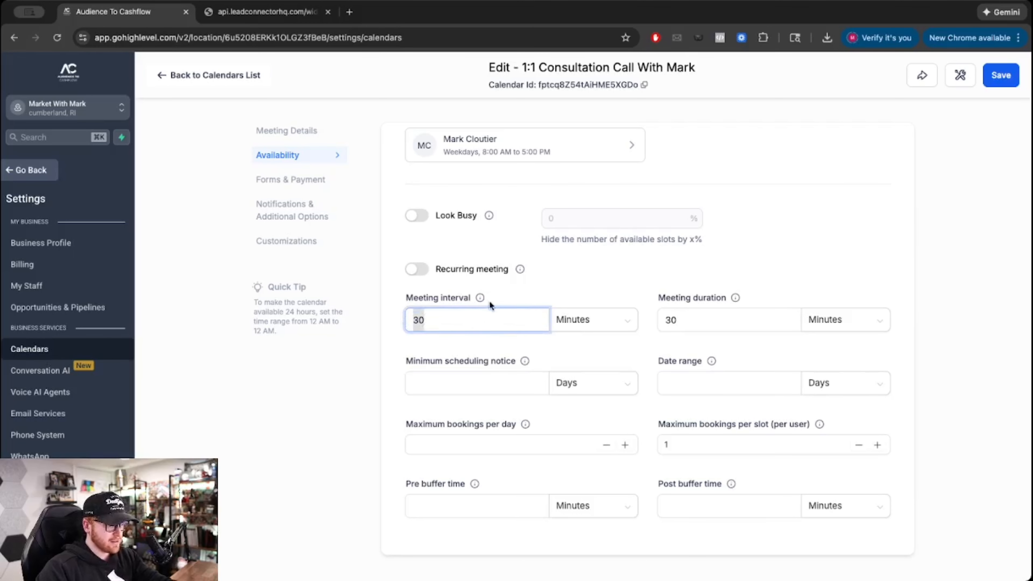
mouse_move(480, 298)
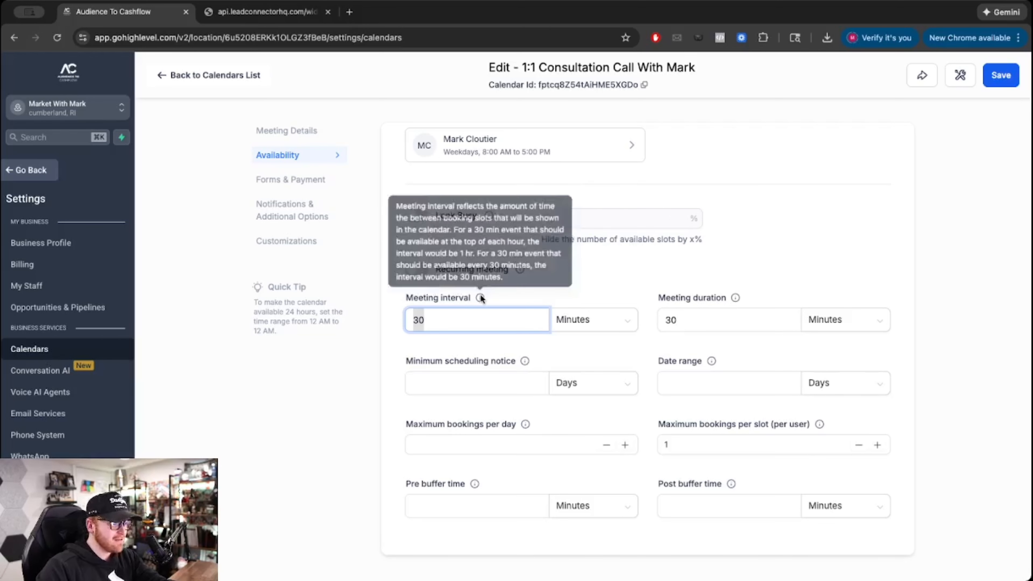
mouse_move(520, 270)
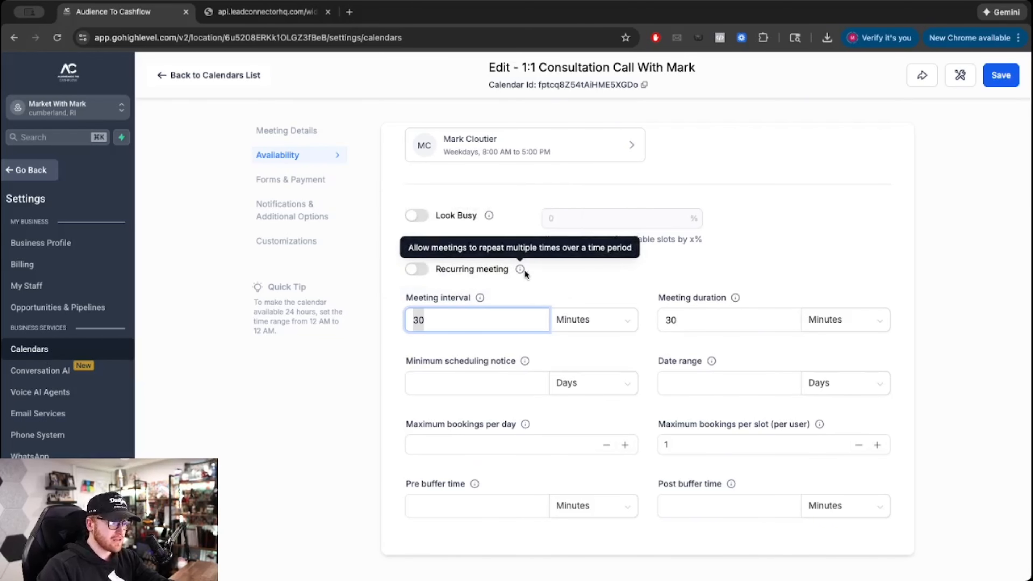
mouse_move(483, 295)
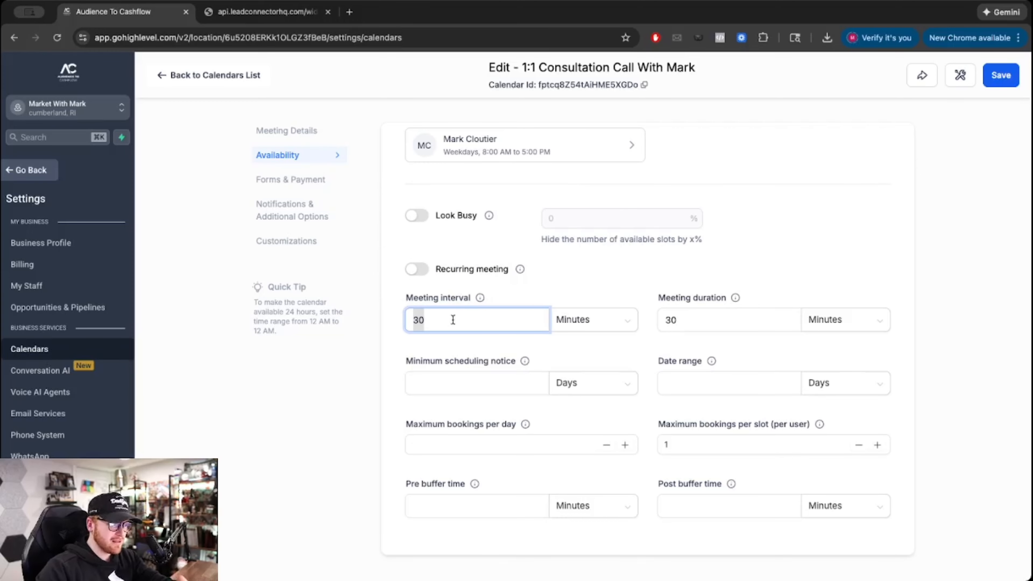
text(6)
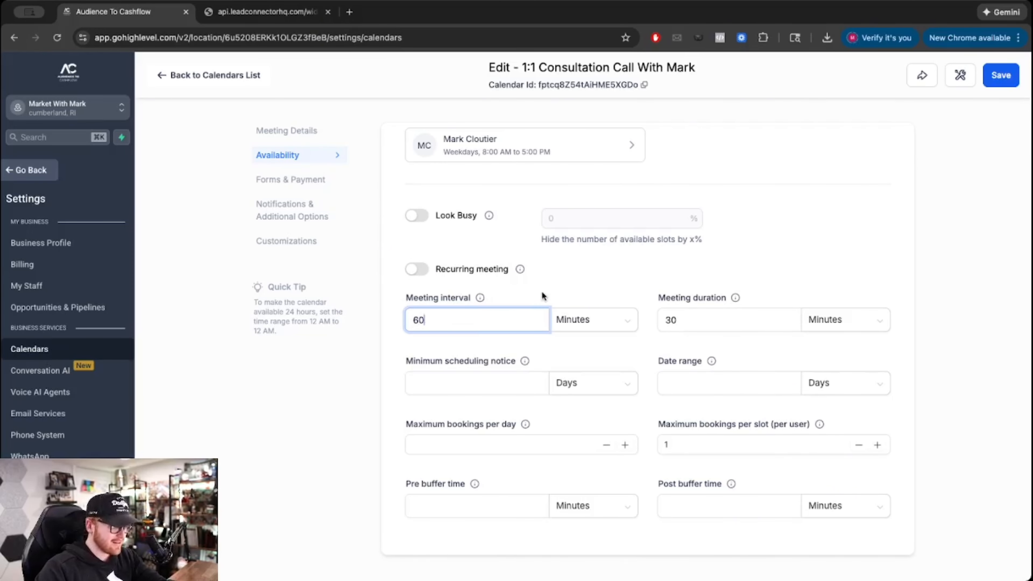
click(556, 287)
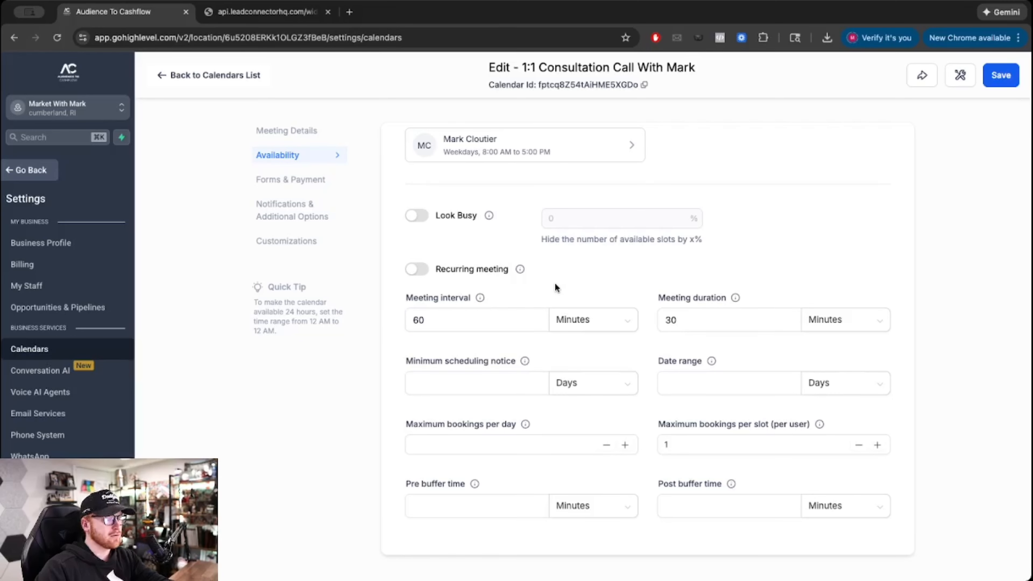
- Set the meeting duration to 60 minutes and minimum scheduling notice to 2 days
drag(701, 316, 657, 313)
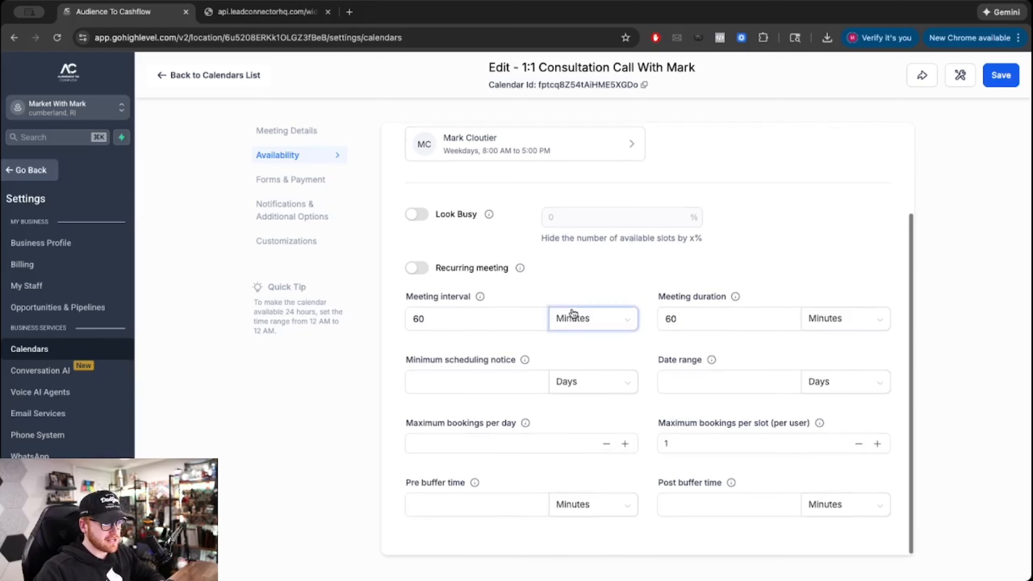
click(480, 374)
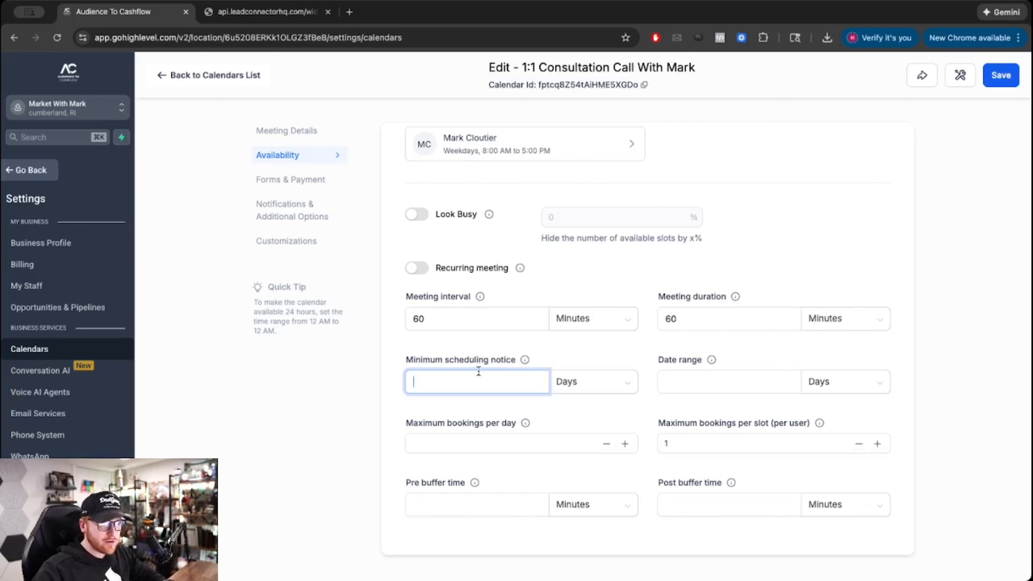
click(582, 386)
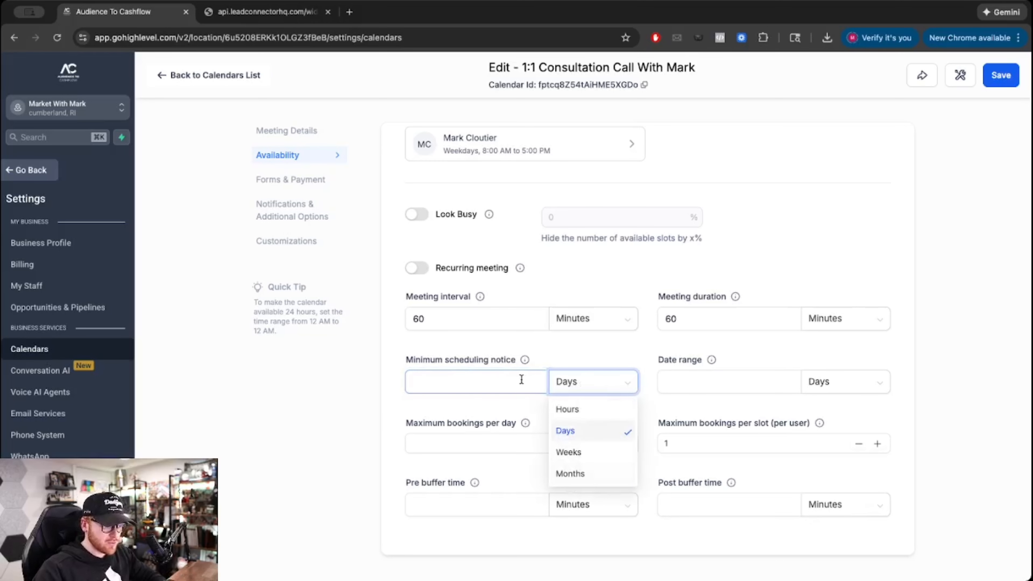
click(478, 388)
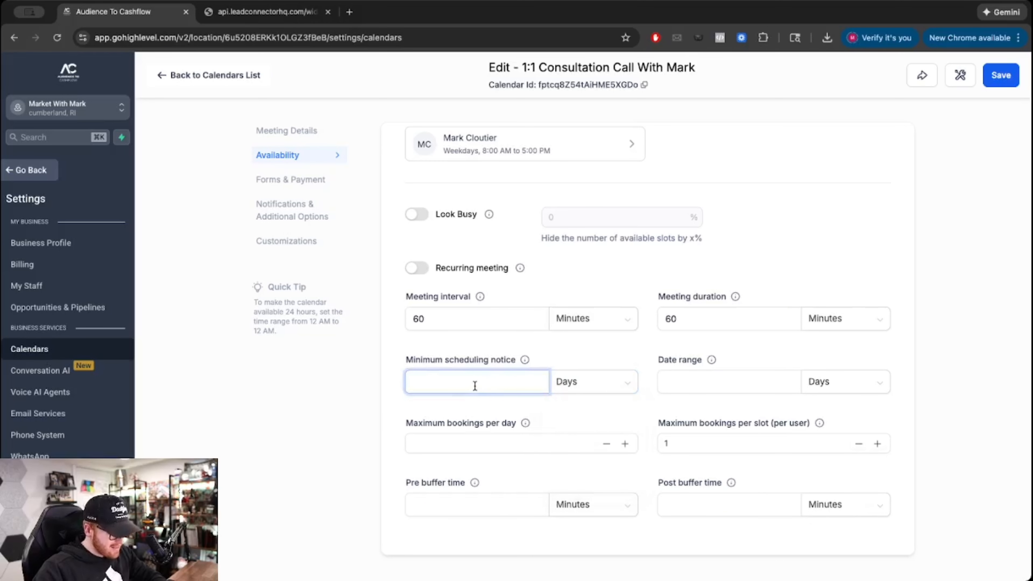
click(496, 342)
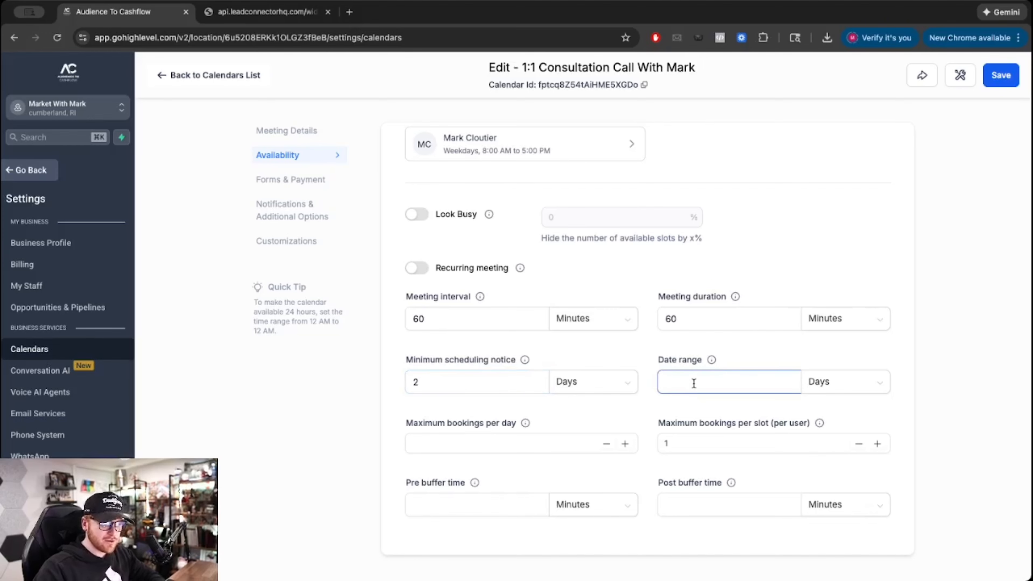
click(708, 375)
mouse_move(712, 360)
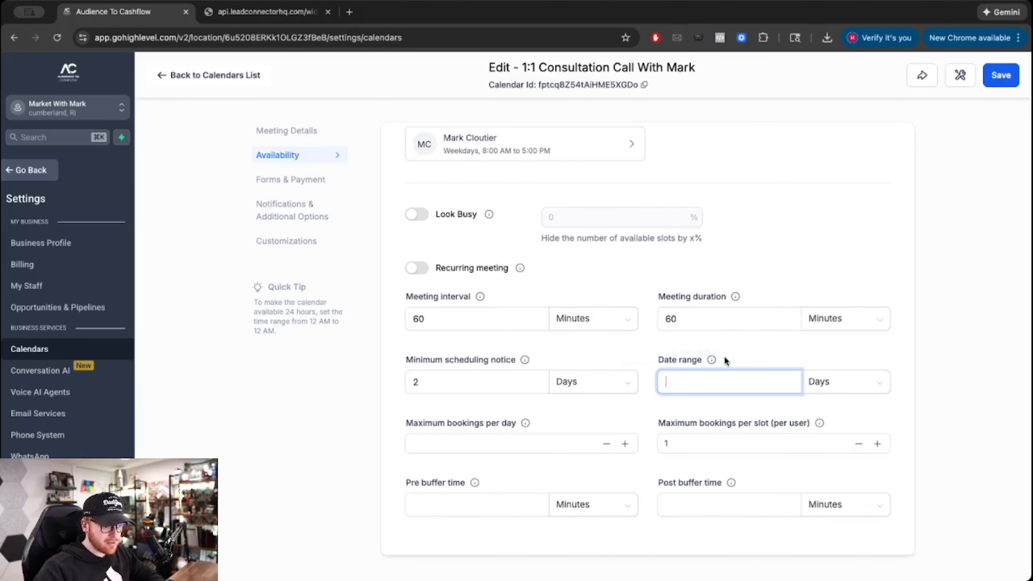
- Turn on Look Busy at 30%
scroll(697, 383, up, 1)
scroll(697, 384, up, 2)
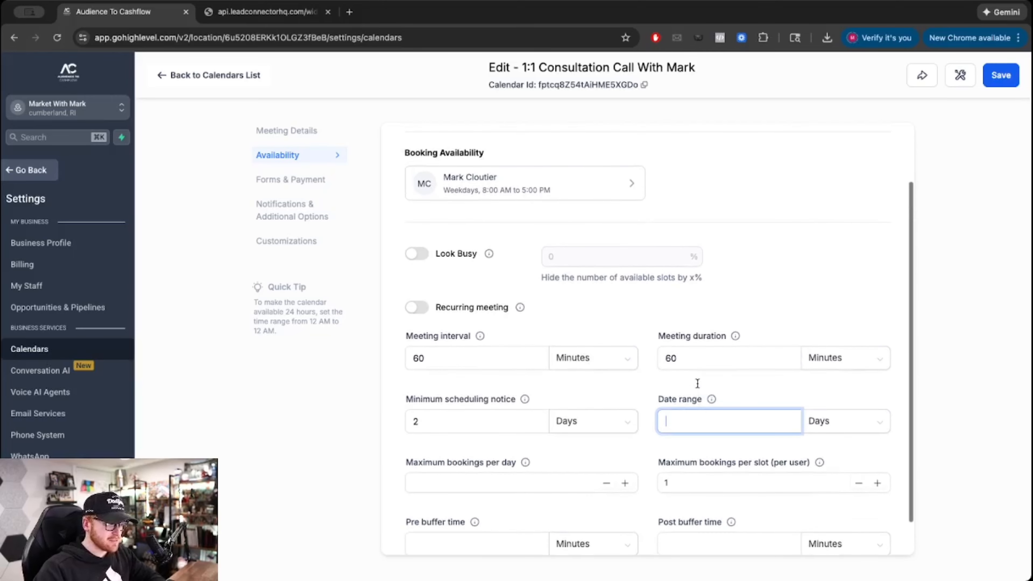
click(419, 254)
click(614, 255)
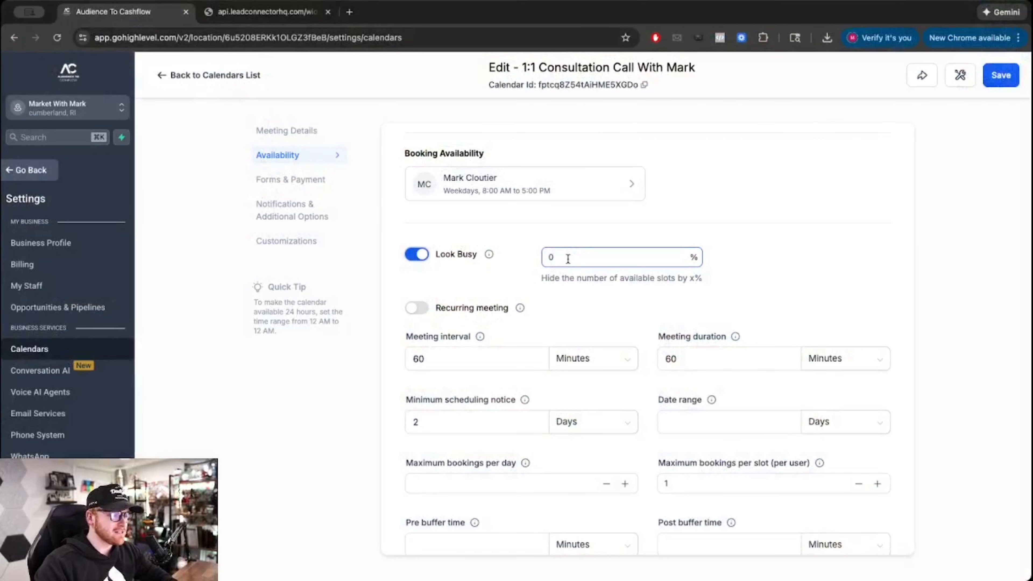
key(BackSpace)
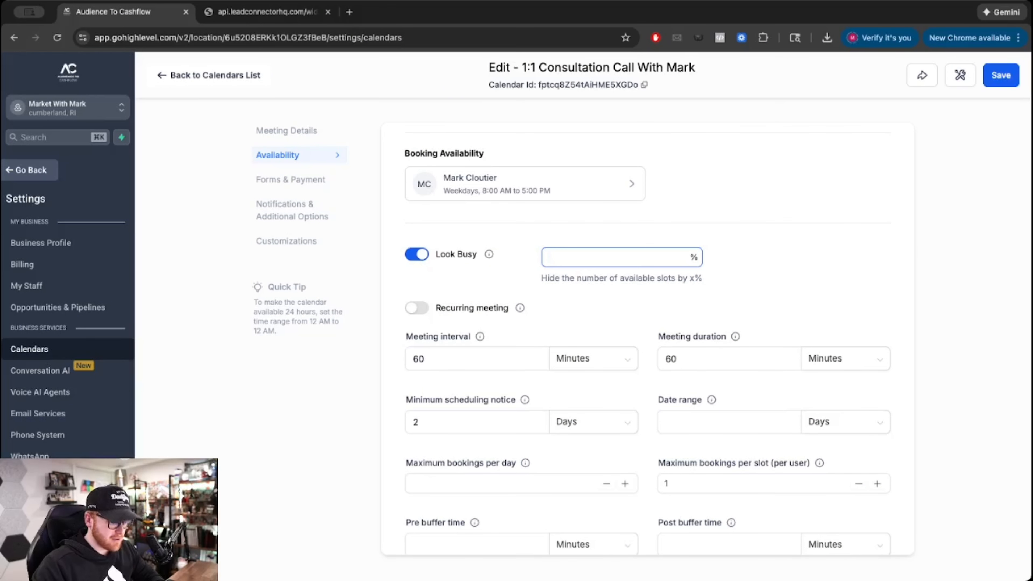
click(589, 239)
- Limit bookings to 2 per day and review slot limits, buffers and weekly work hours
scroll(549, 270, down, 2)
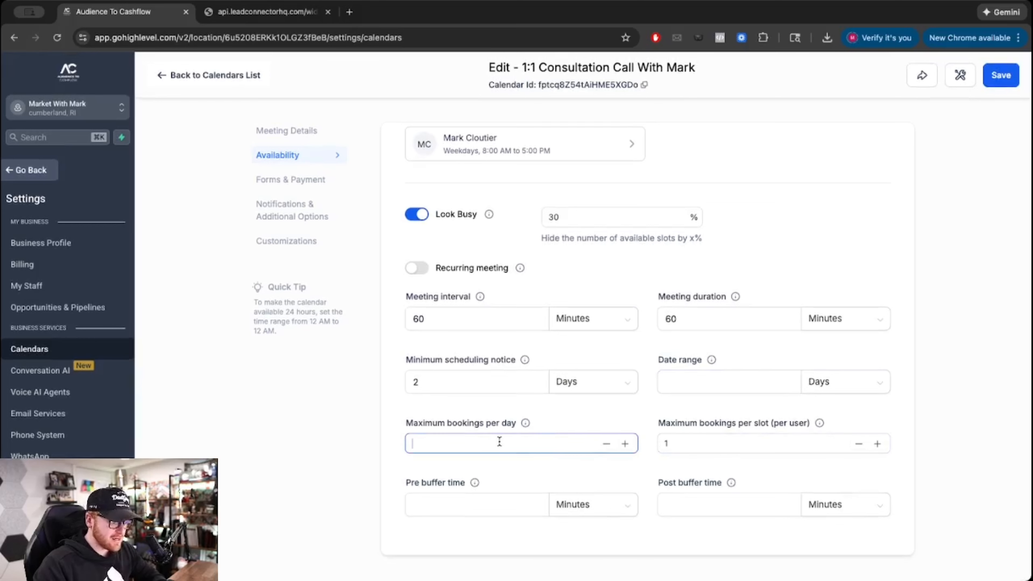
text(2)
click(525, 410)
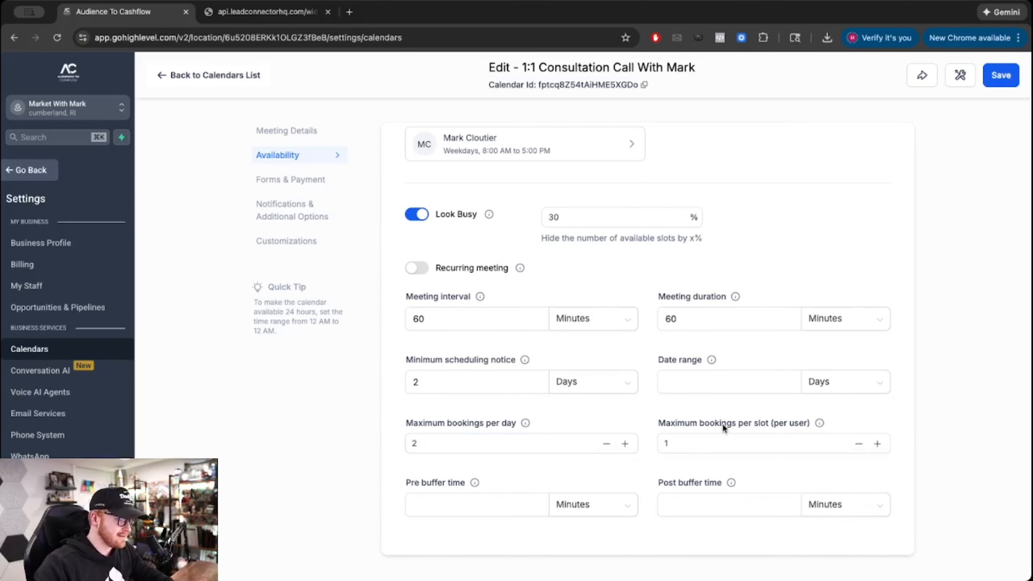
click(449, 441)
click(472, 426)
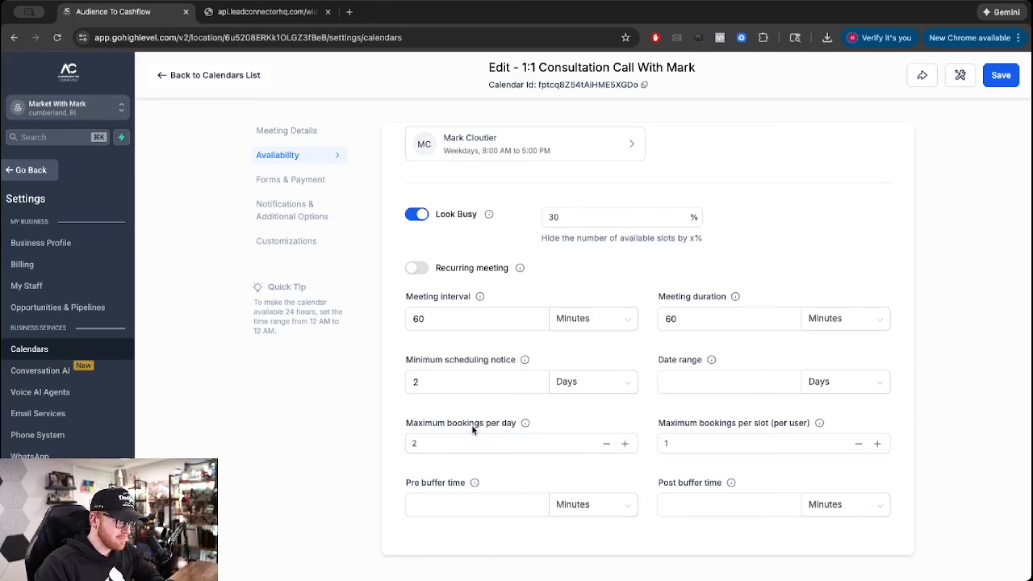
click(752, 443)
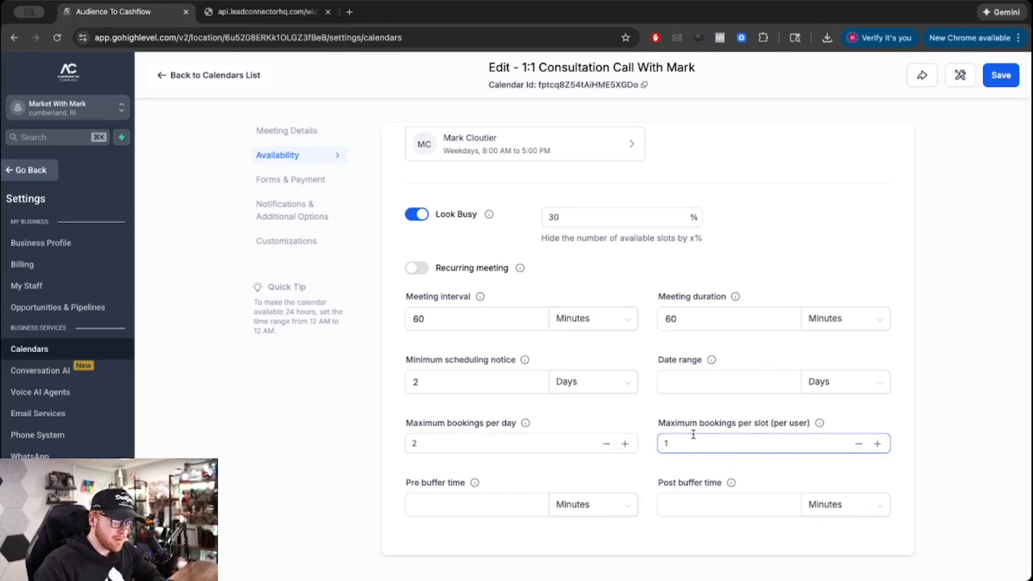
click(488, 507)
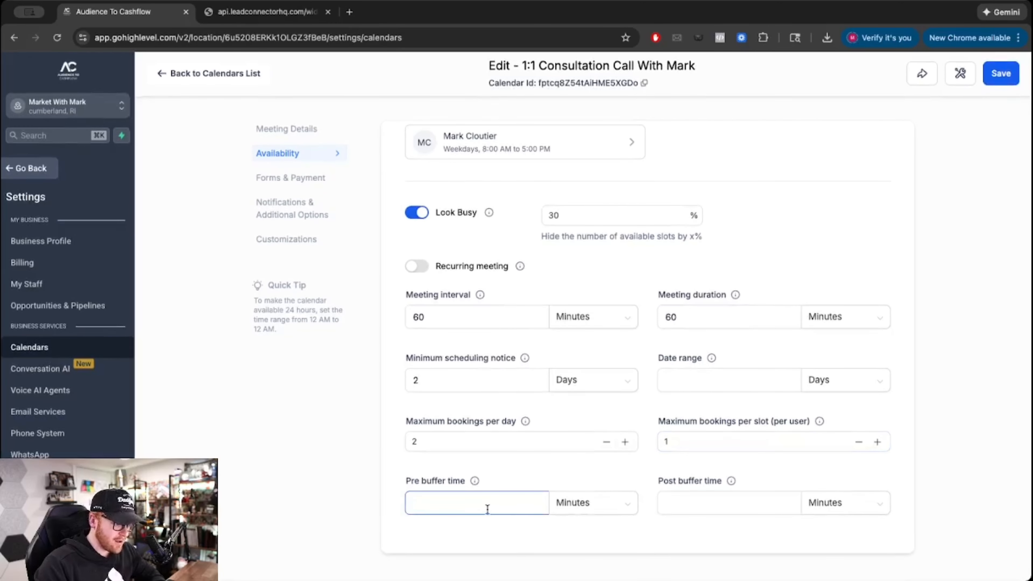
click(777, 512)
scroll(777, 512, up, 3)
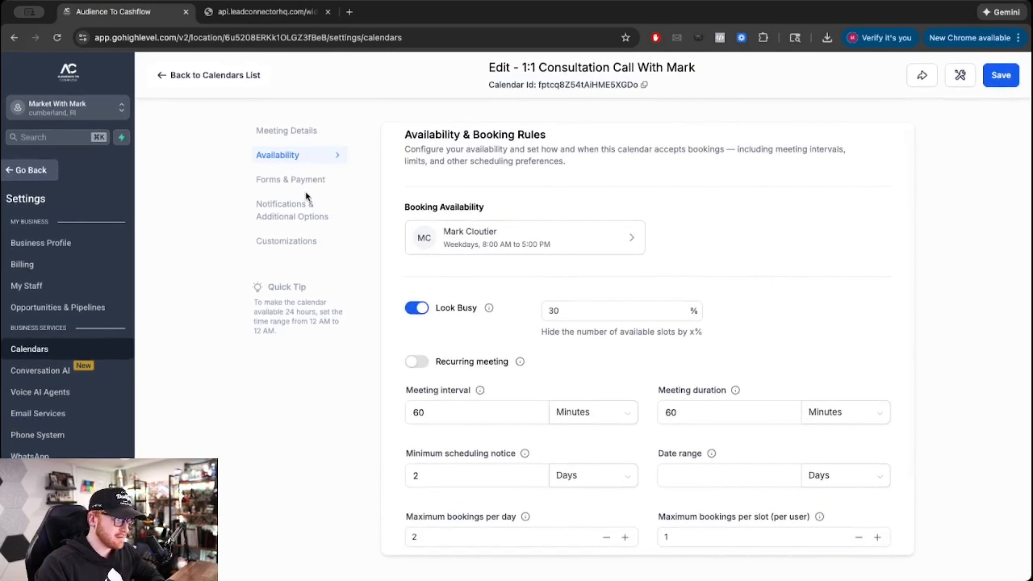
click(480, 245)
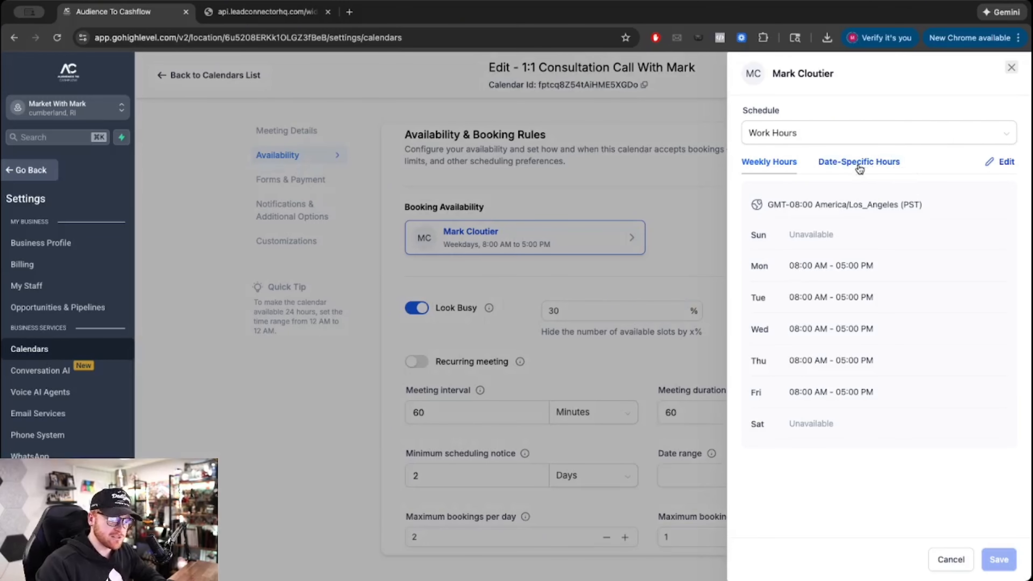
click(1011, 67)
- In Forms & Payment, allow bookers to add guests
click(307, 183)
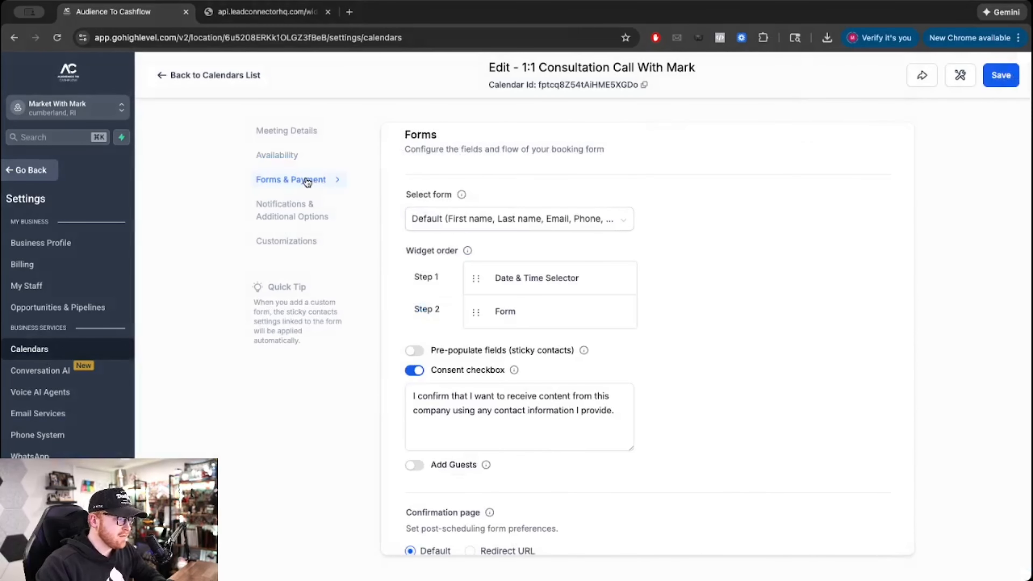
scroll(489, 231, down, 3)
scroll(491, 233, up, 3)
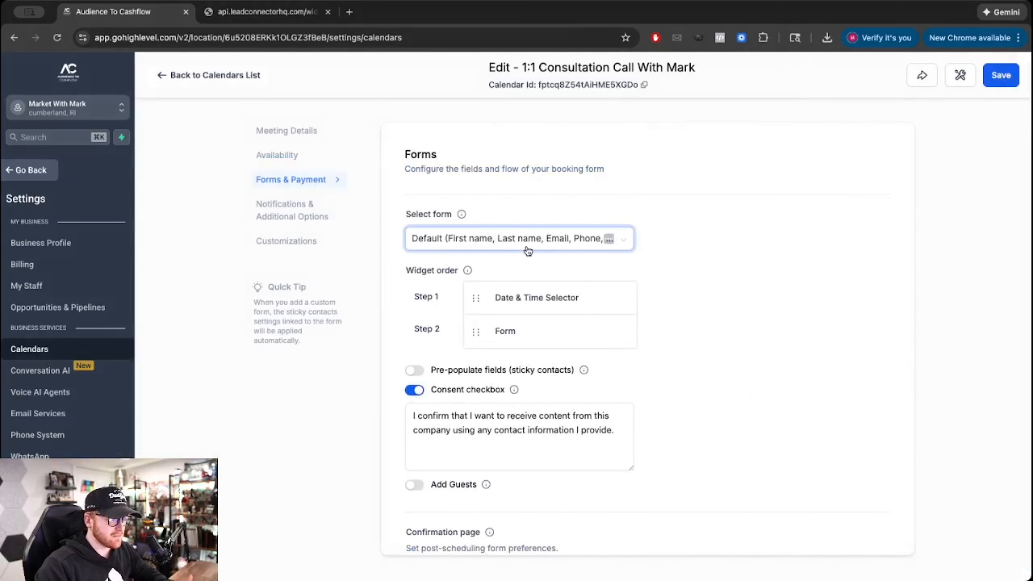
scroll(527, 249, down, 5)
scroll(527, 245, up, 3)
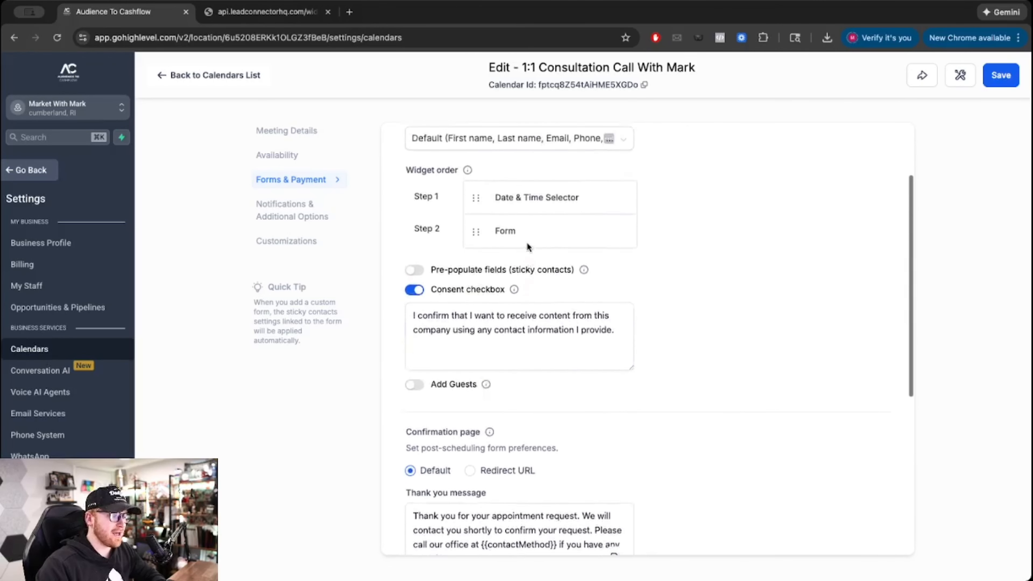
scroll(527, 244, up, 3)
scroll(526, 244, down, 5)
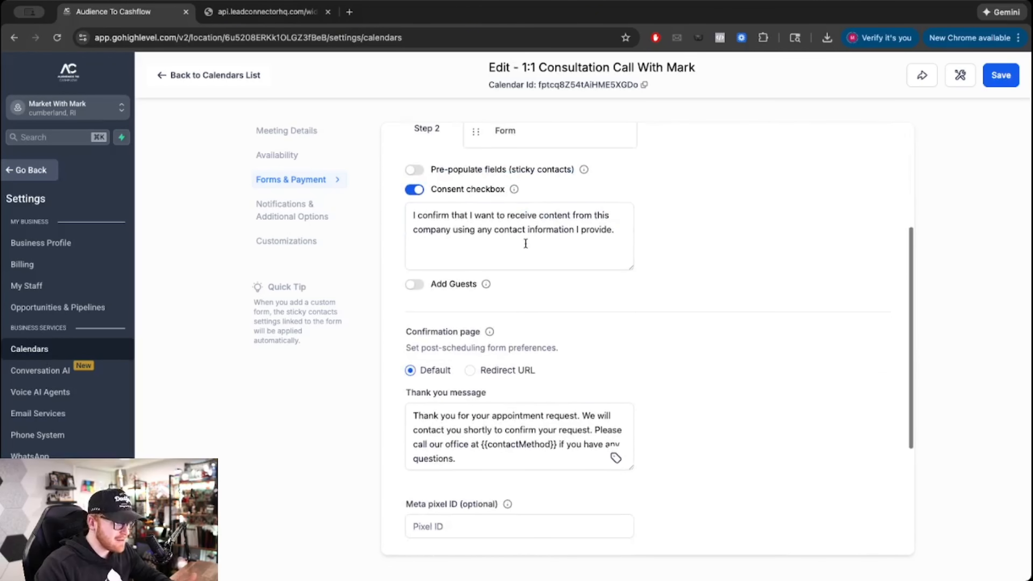
scroll(527, 232, up, 1)
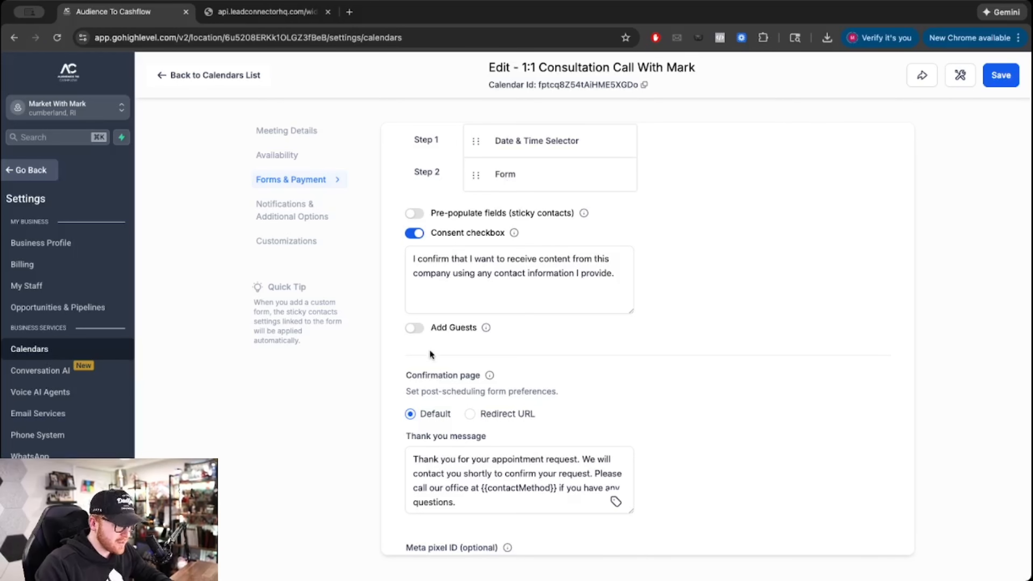
click(415, 330)
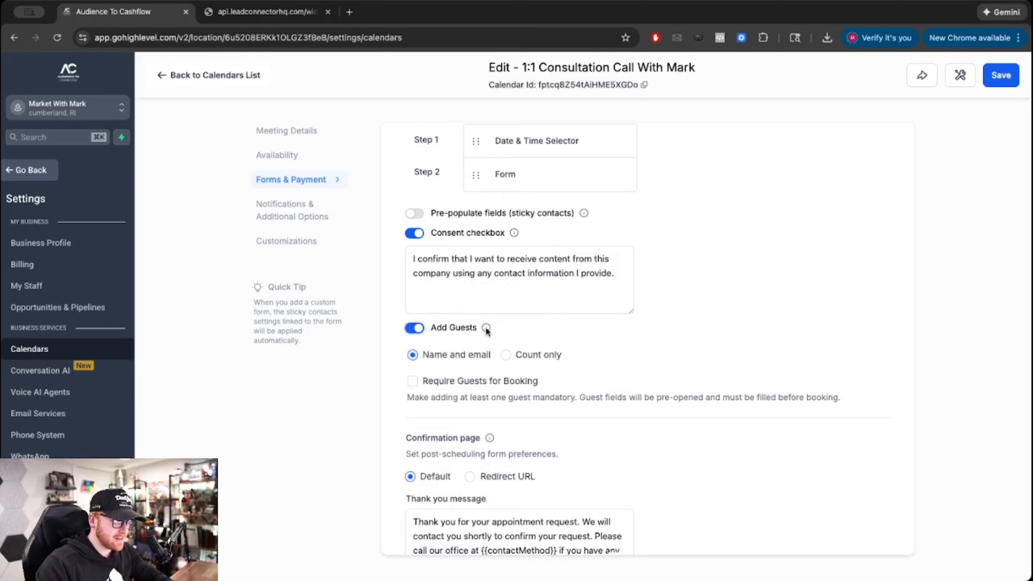
- Try enabling Accept payments, then switch payment collection back off
scroll(475, 366, down, 3)
scroll(475, 366, down, 1)
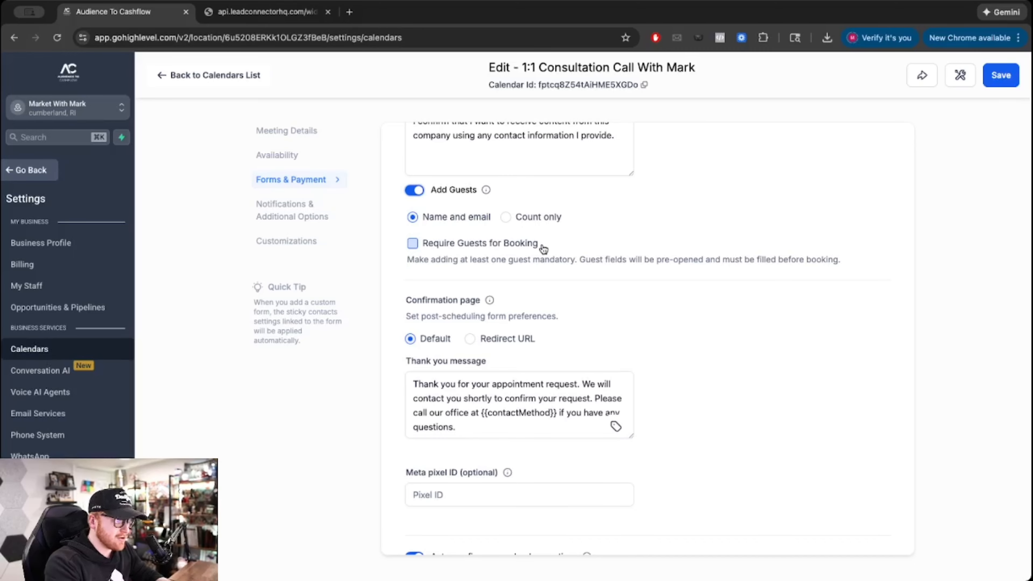
scroll(529, 253, down, 6)
click(491, 322)
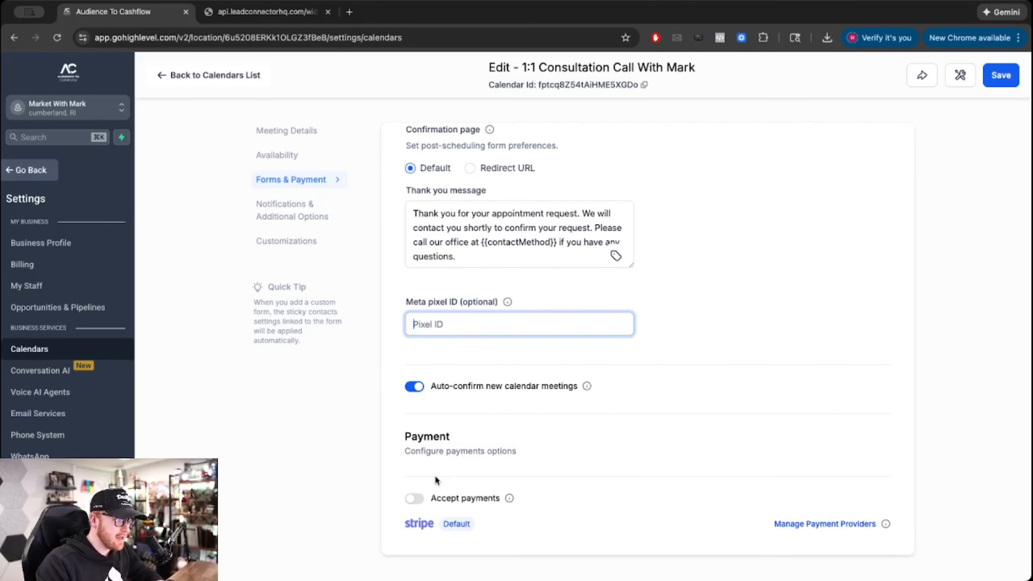
click(414, 499)
scroll(418, 447, down, 5)
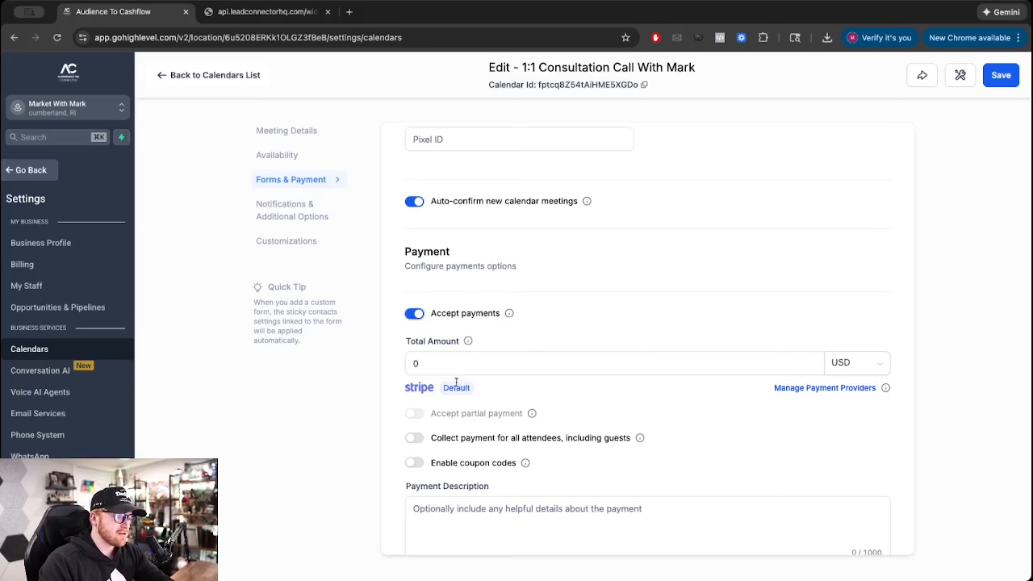
click(448, 365)
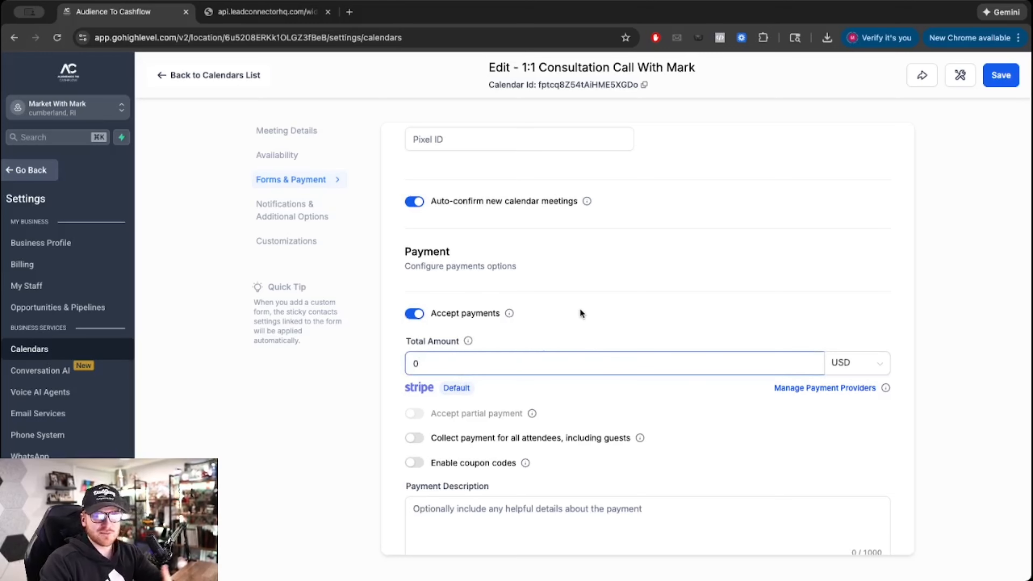
click(414, 313)
- Look through the Notifications & Additional Options settings
click(279, 210)
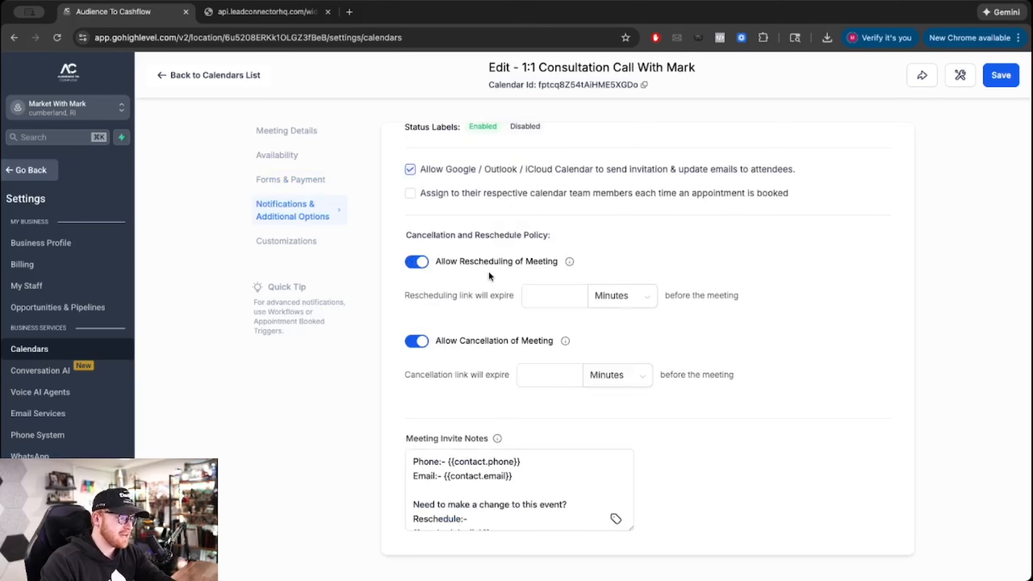
scroll(474, 244, up, 10)
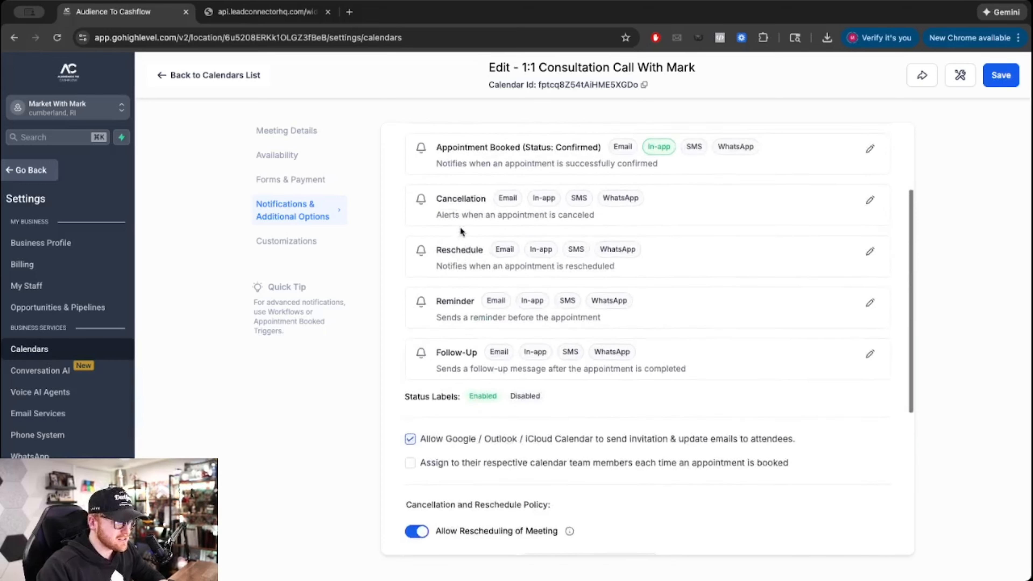
scroll(664, 243, down, 6)
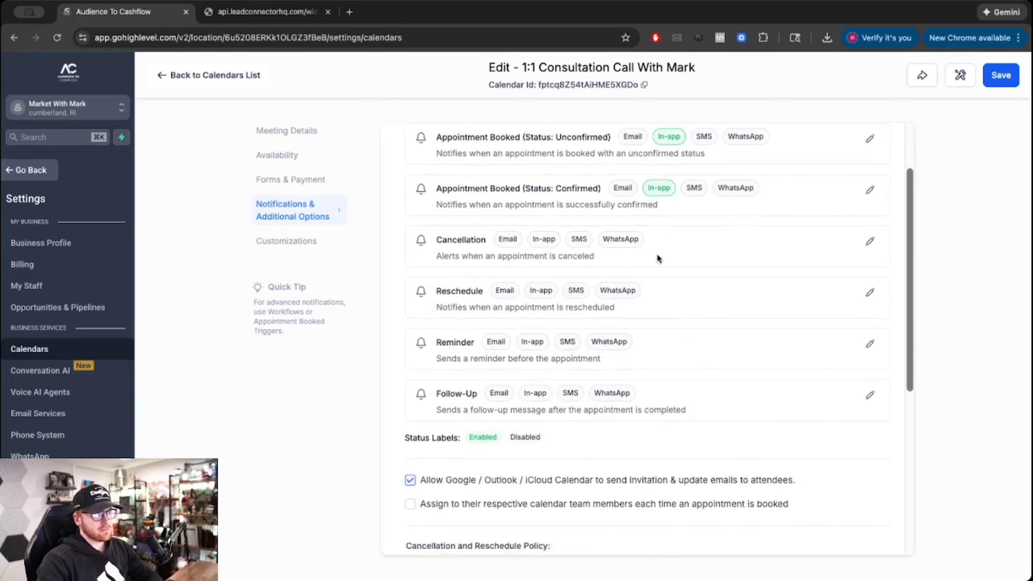
scroll(657, 256, down, 3)
scroll(657, 261, up, 8)
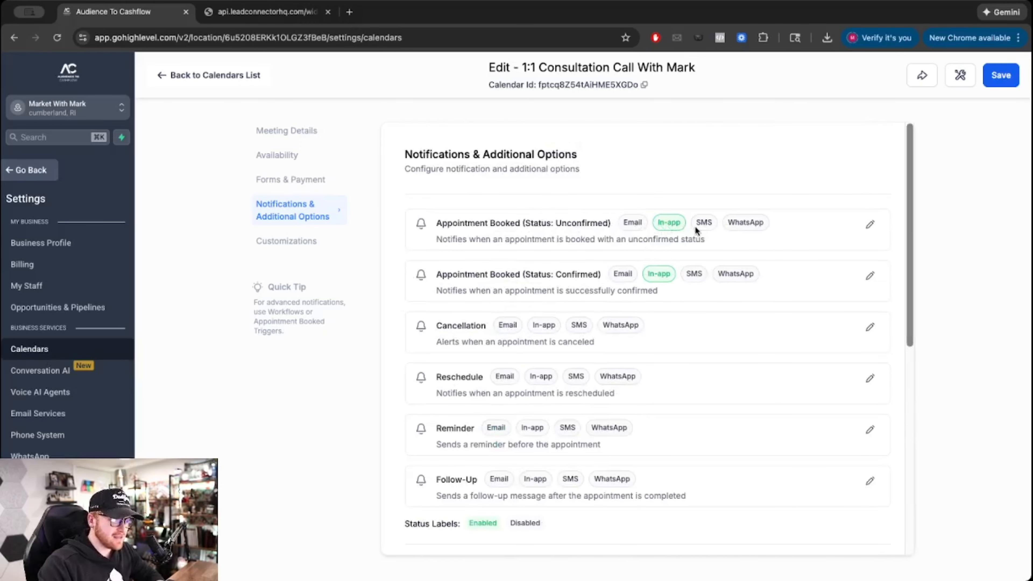
scroll(695, 226, down, 6)
- Look through the Customizations widget settings and save the calendar
click(333, 243)
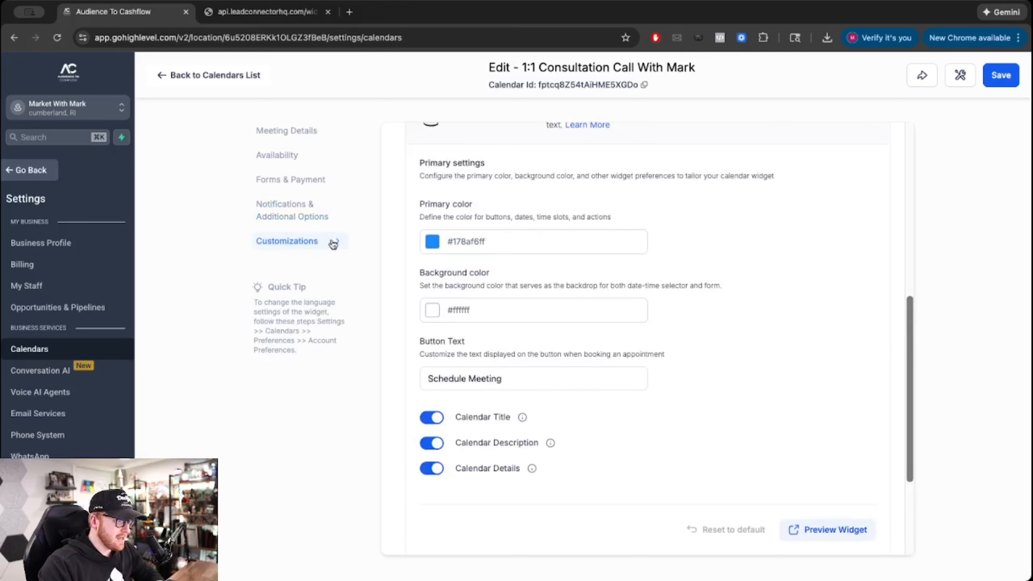
scroll(586, 250, up, 10)
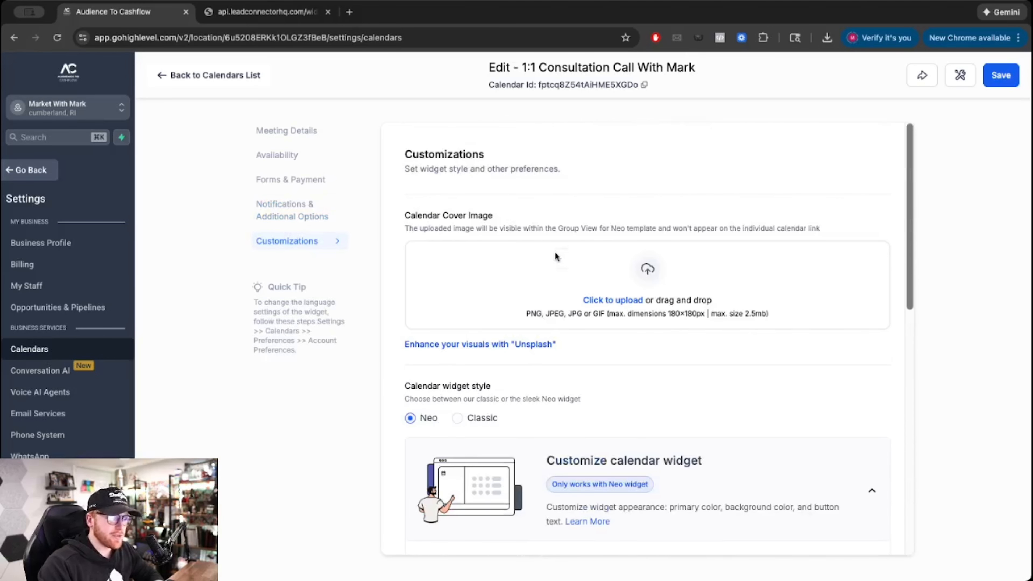
scroll(610, 263, down, 13)
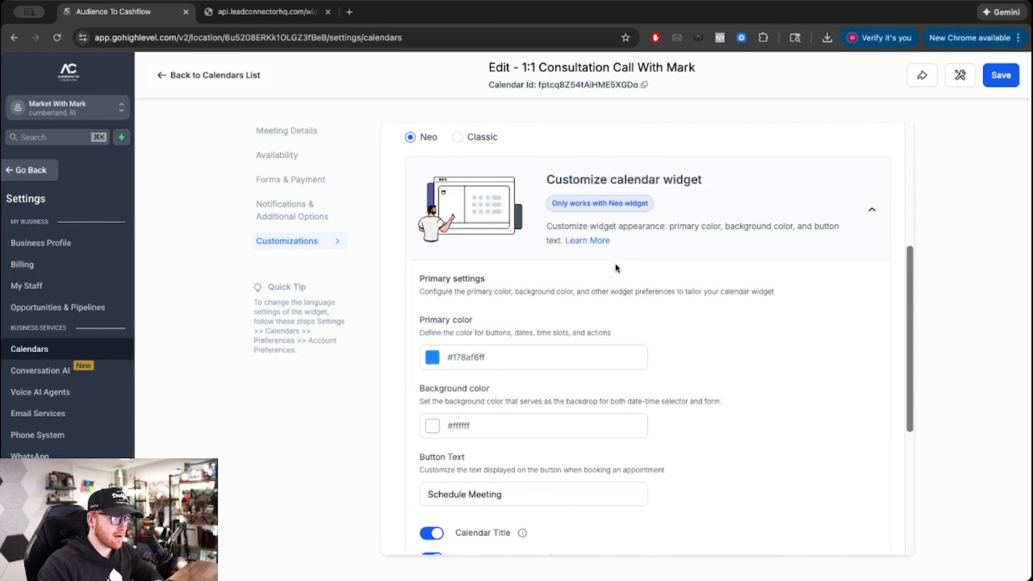
scroll(615, 263, down, 2)
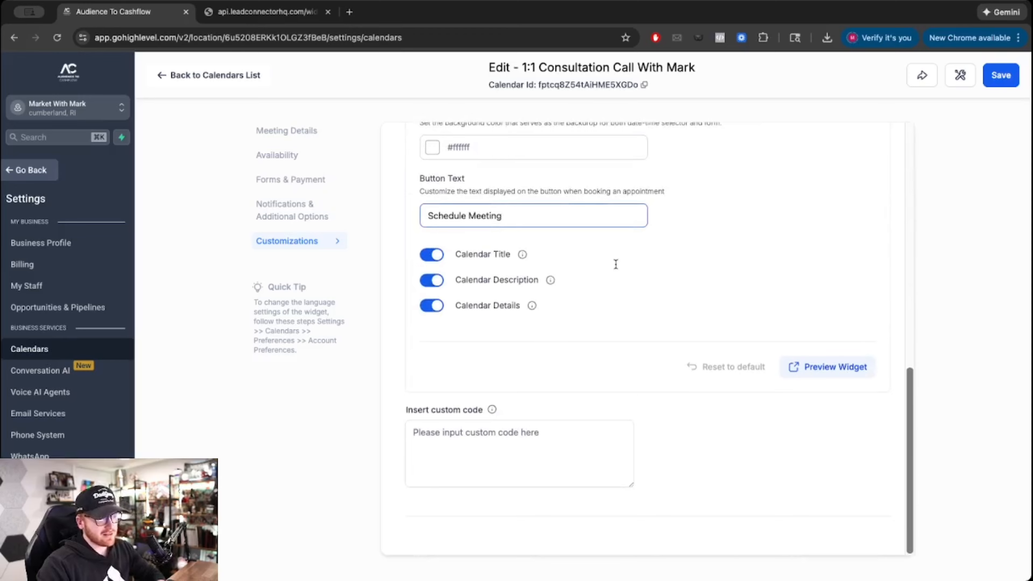
scroll(611, 343, up, 15)
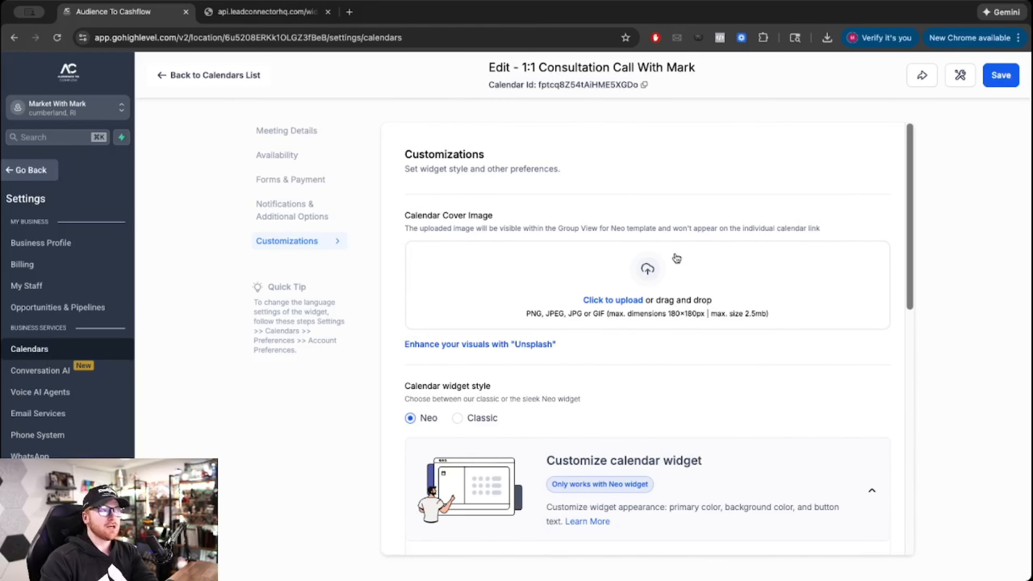
click(1003, 78)
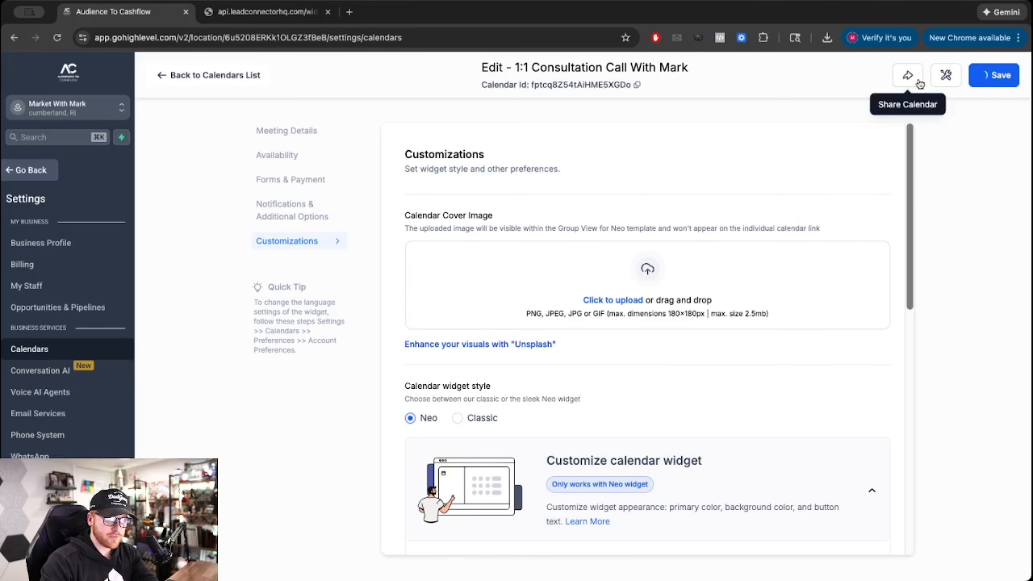
- Copy the calendar's scheduling link from Share Calendar and load it in a new browser tab
click(906, 78)
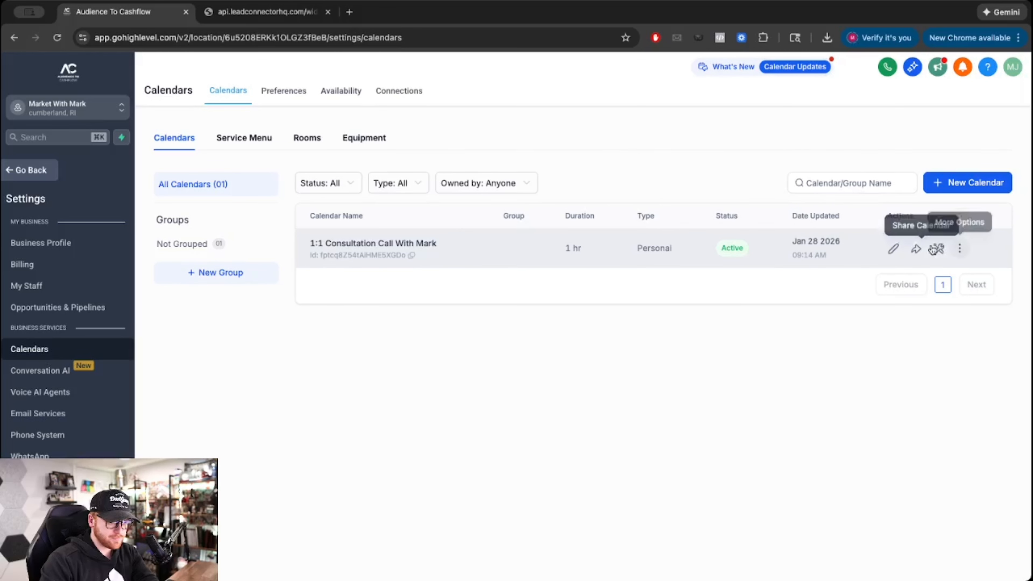
click(916, 249)
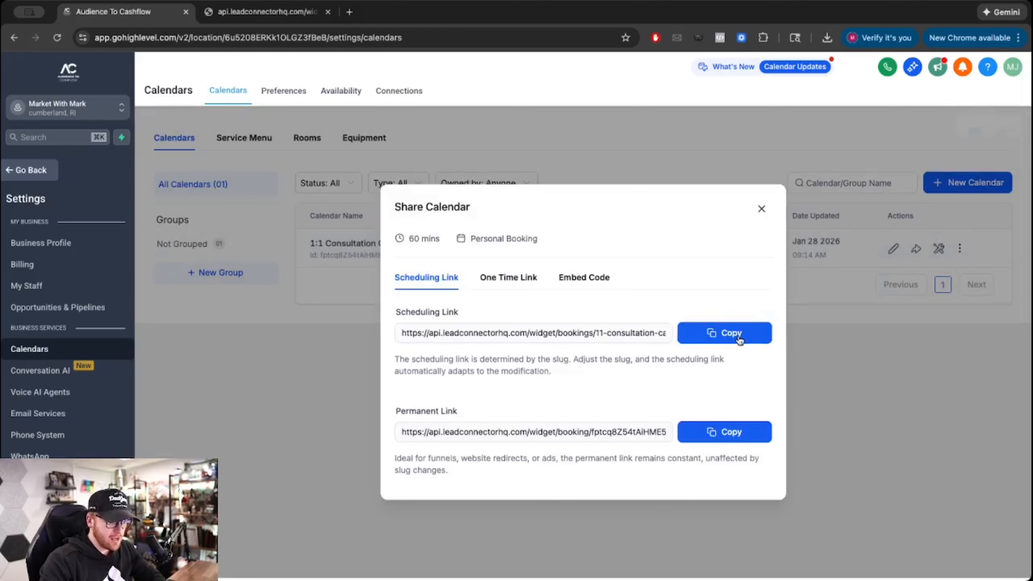
click(743, 339)
click(350, 12)
key(ctrl+v)
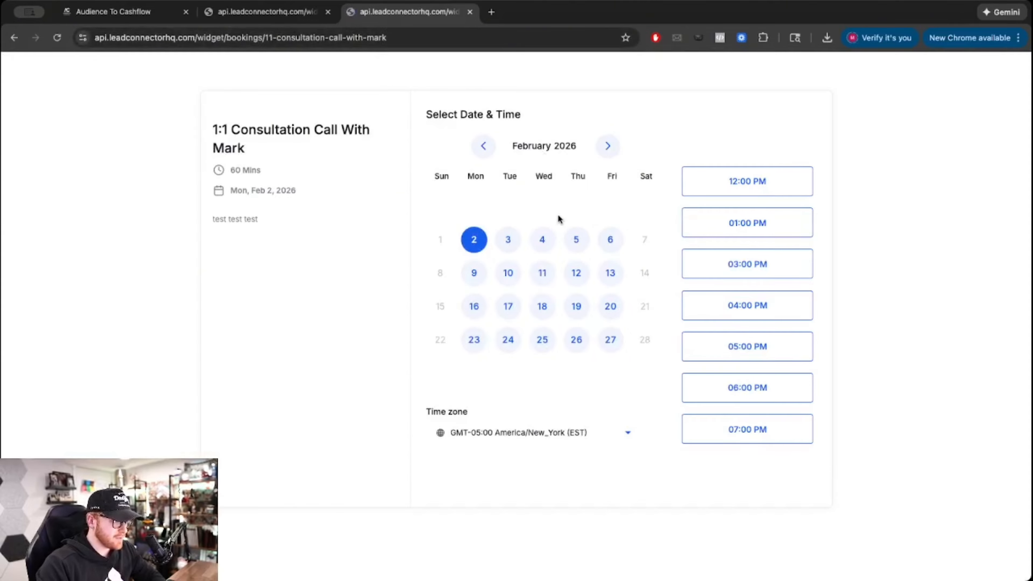
- Compare available times on February 3, 4, 5, 6 and 2, then close the preview tab
click(501, 243)
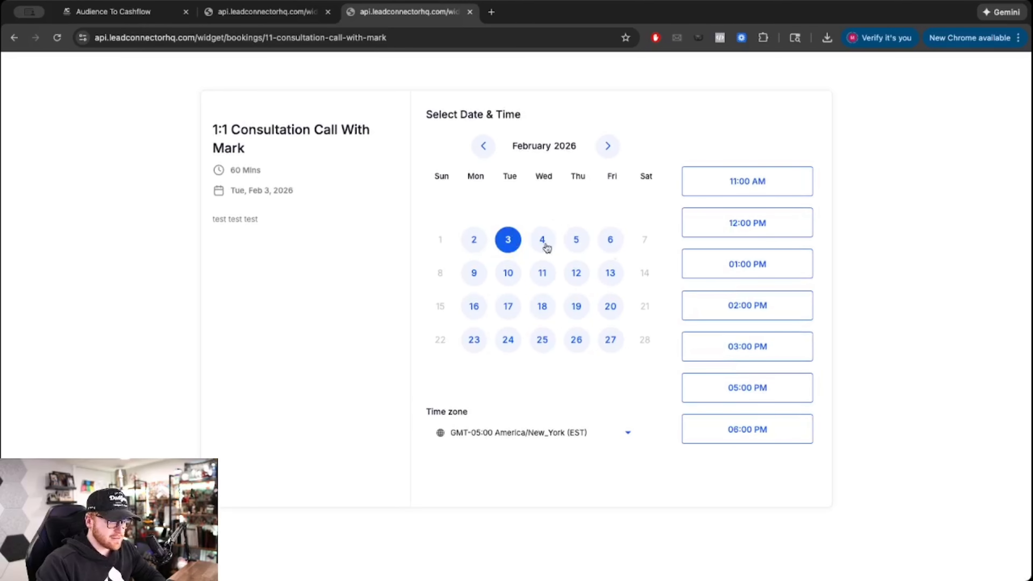
click(542, 243)
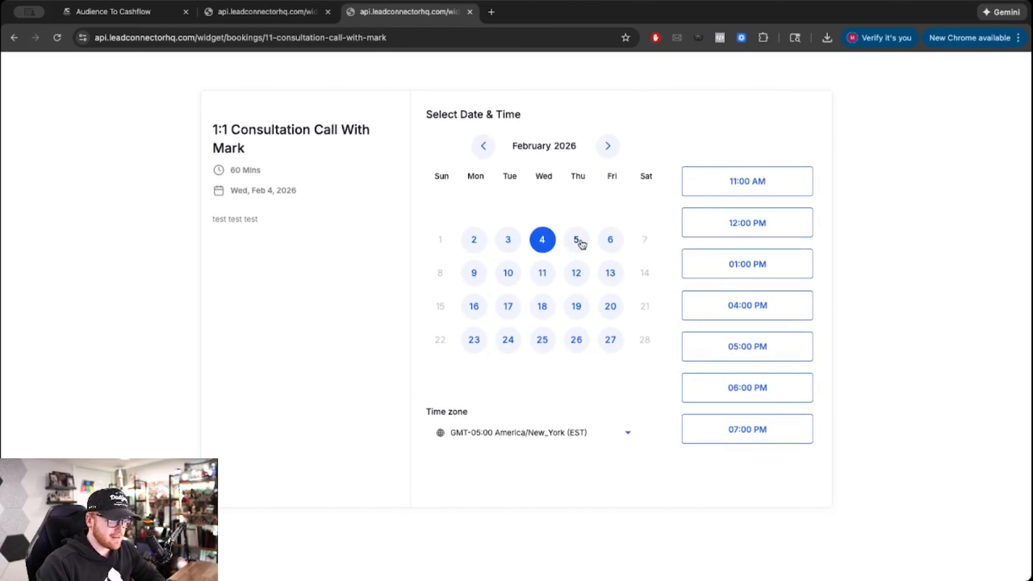
click(576, 243)
click(610, 243)
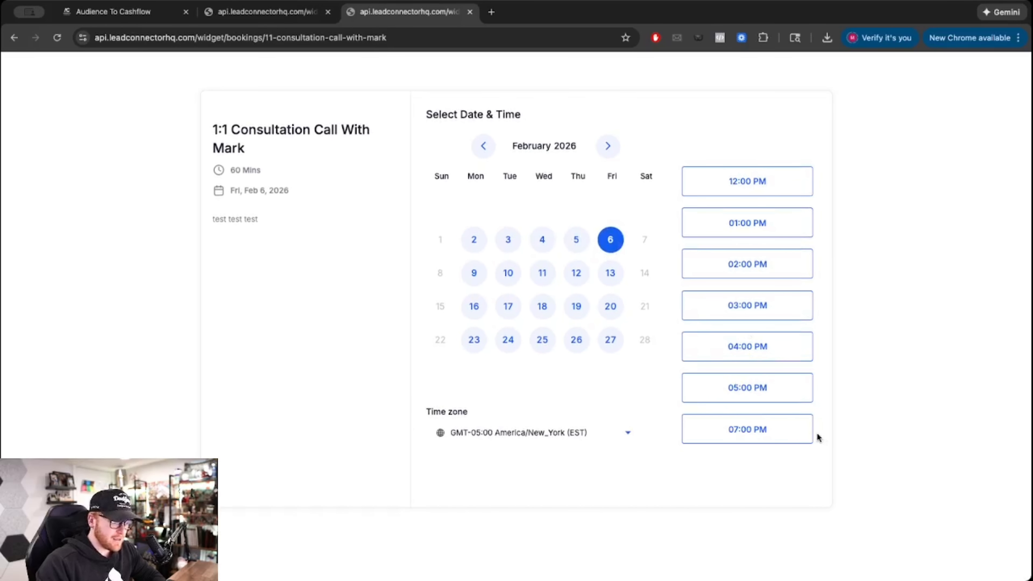
click(474, 240)
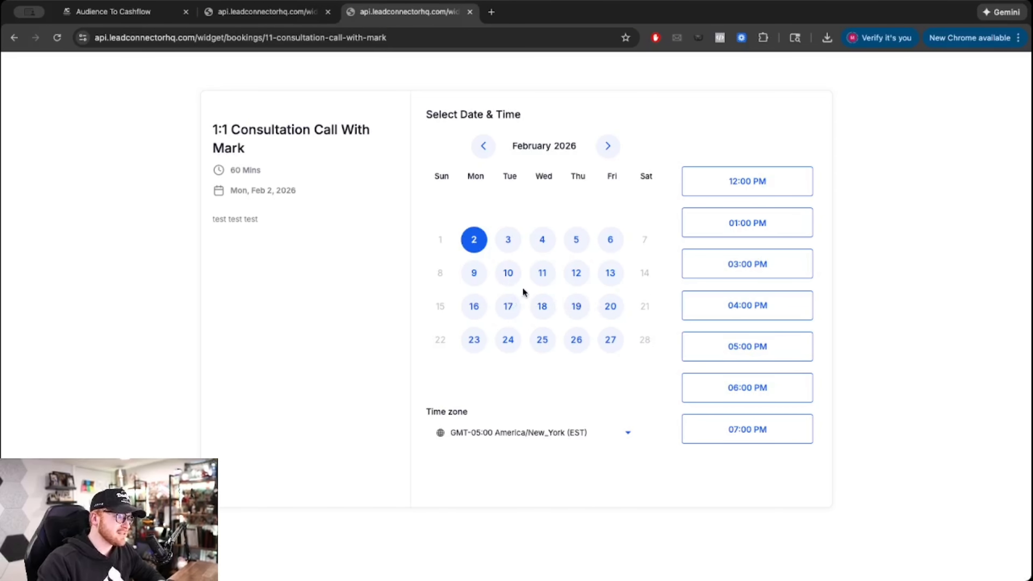
click(471, 12)
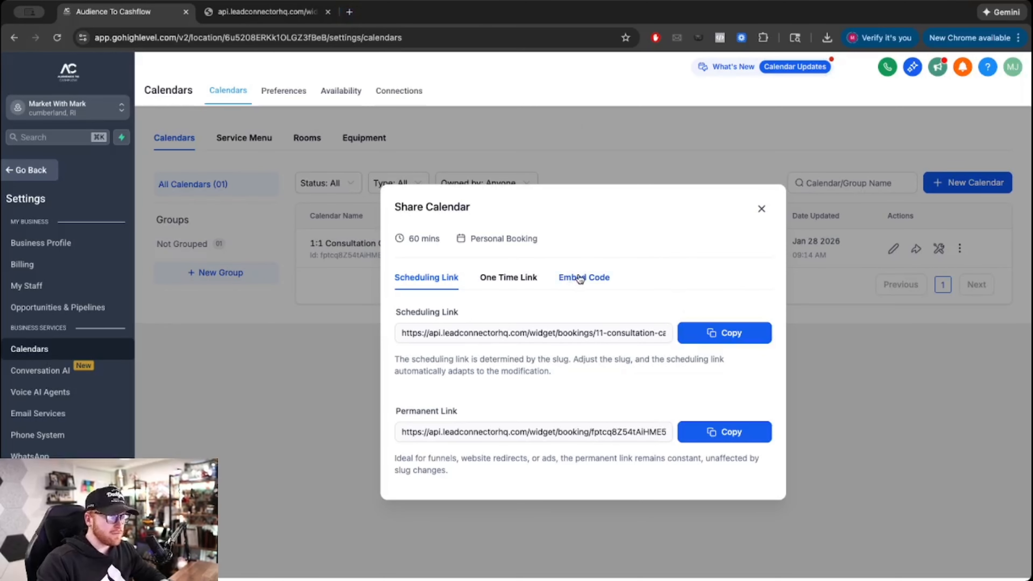
- Close the share dialog and add a Calendar element, found by searching 'cal', to the empty Code Test page row
click(761, 211)
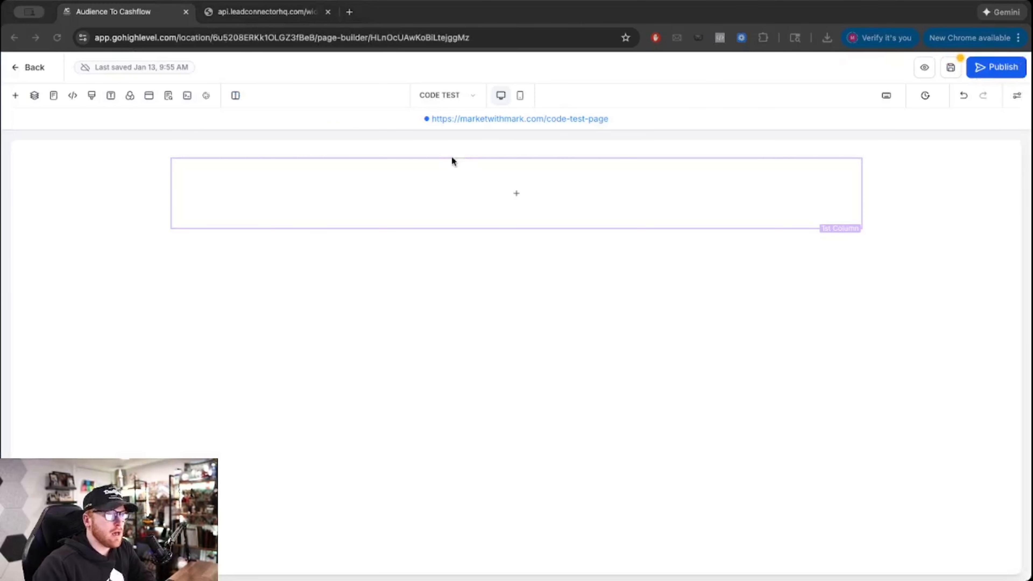
click(515, 193)
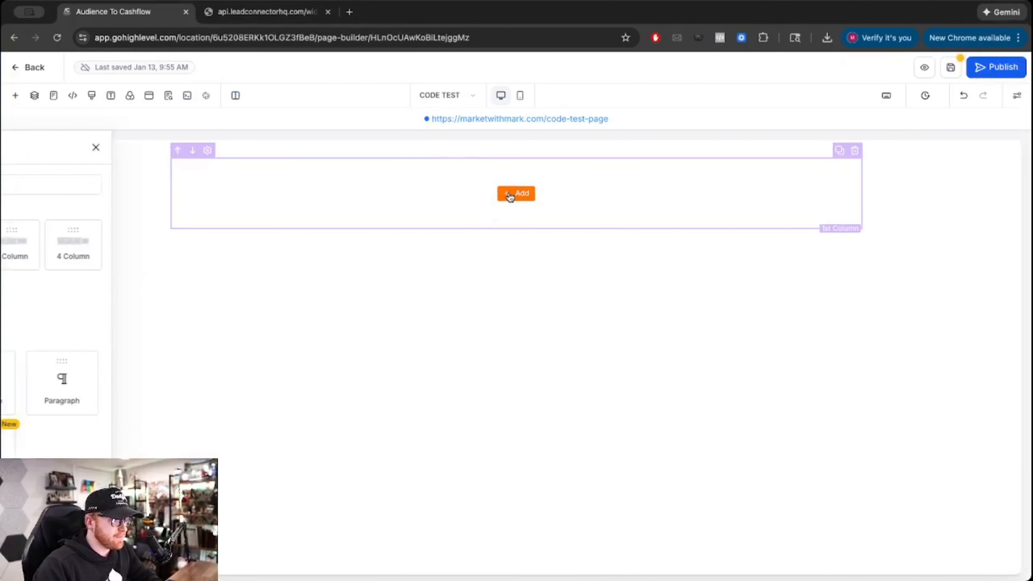
click(194, 186)
text(cal)
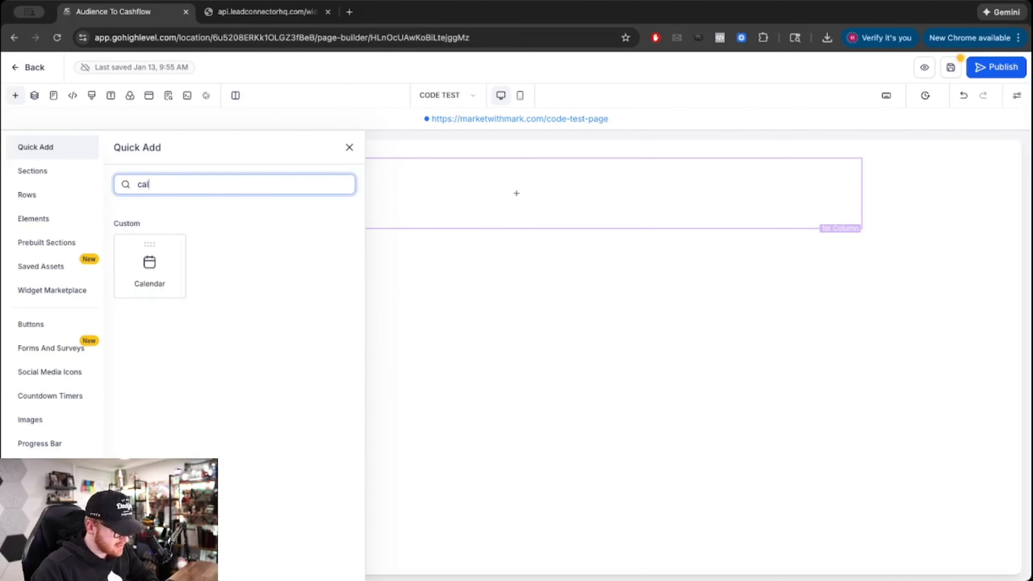
click(149, 260)
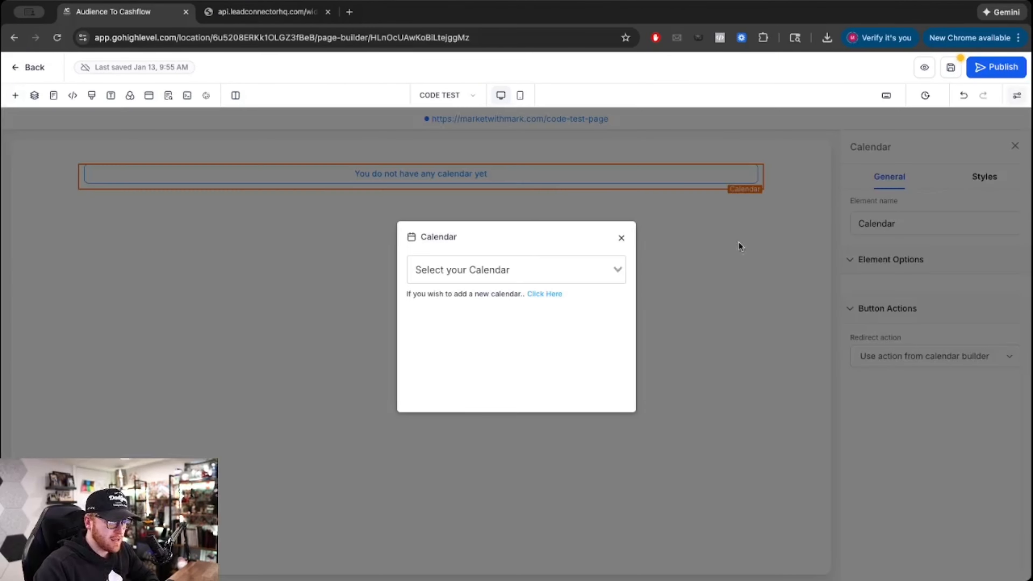